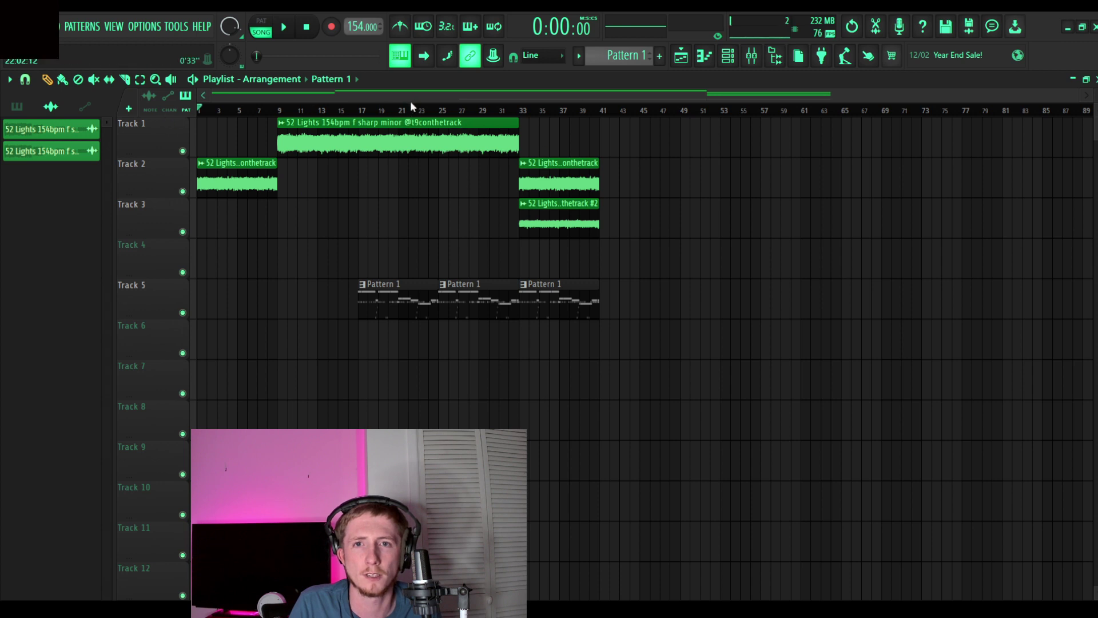
- Add two more Pattern 1 clips on track 5, filling it back from bar 17 to bar 1
scroll(630, 99, up, 4)
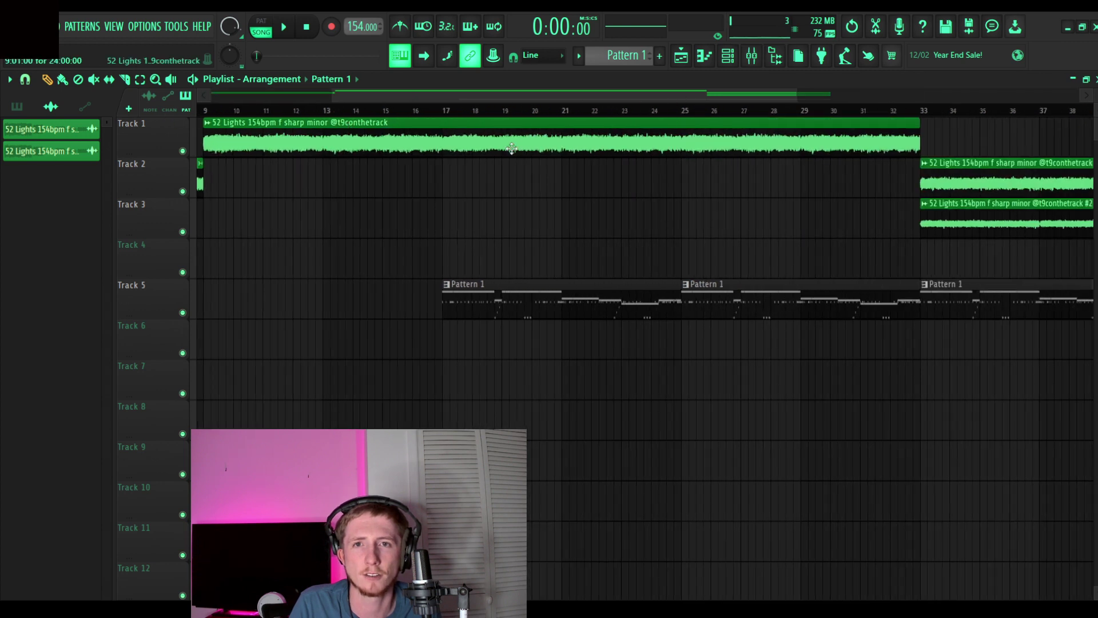
scroll(486, 103, down, 4)
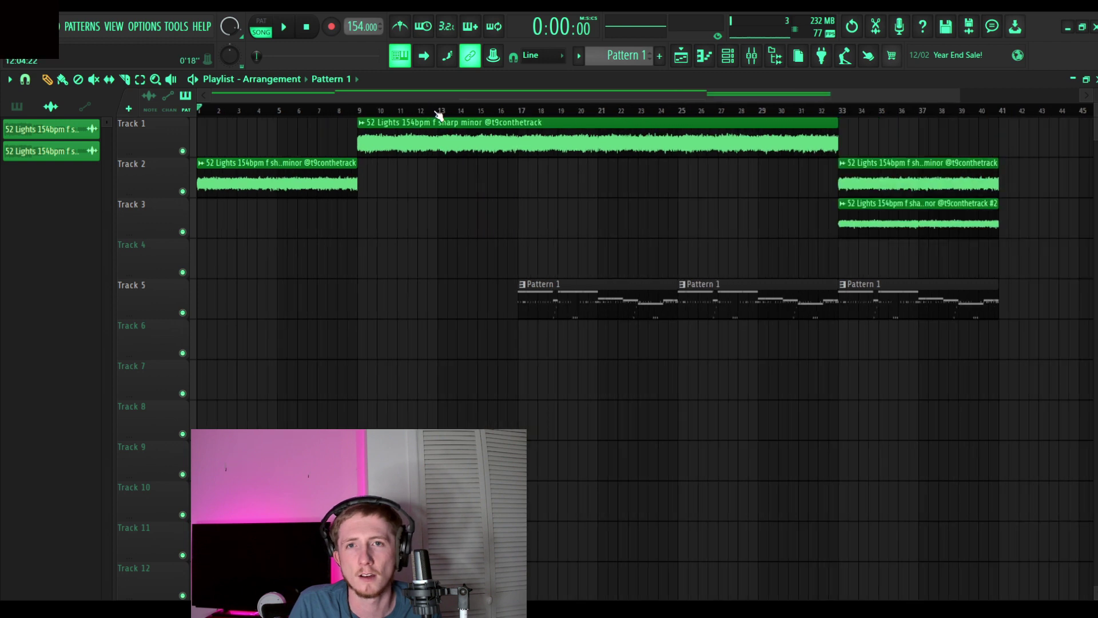
scroll(438, 114, down, 1)
drag(489, 289, 237, 297)
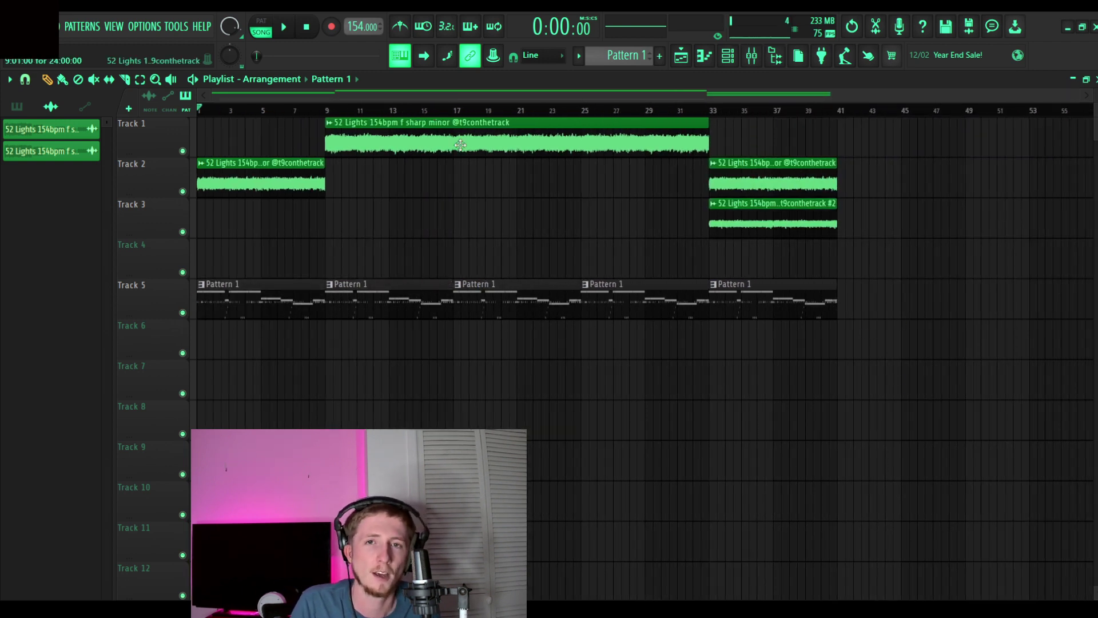
- Move the long audio clip to track 8 and the intro clip to track 1, then audition the intro with track 5 muted
drag(456, 135, 767, 425)
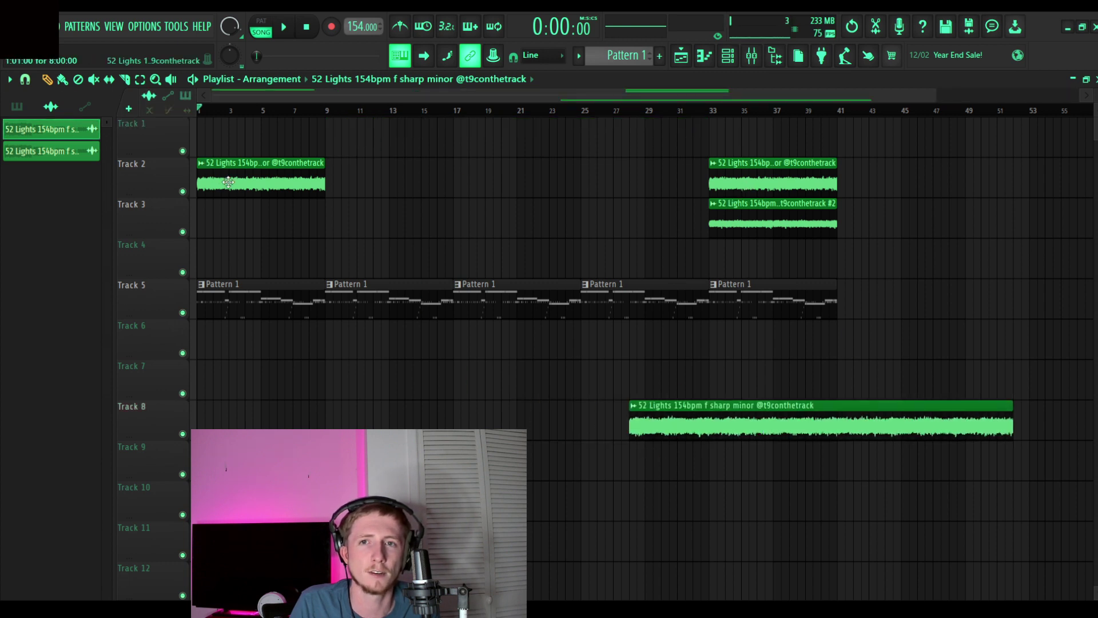
drag(230, 187, 229, 147)
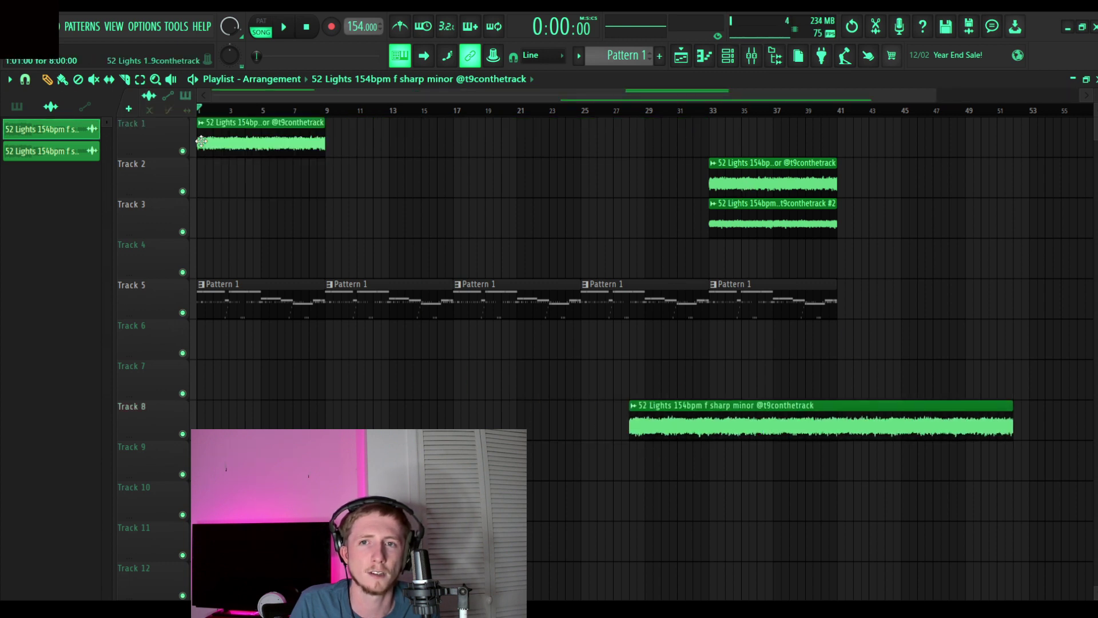
click(182, 314)
key(space)
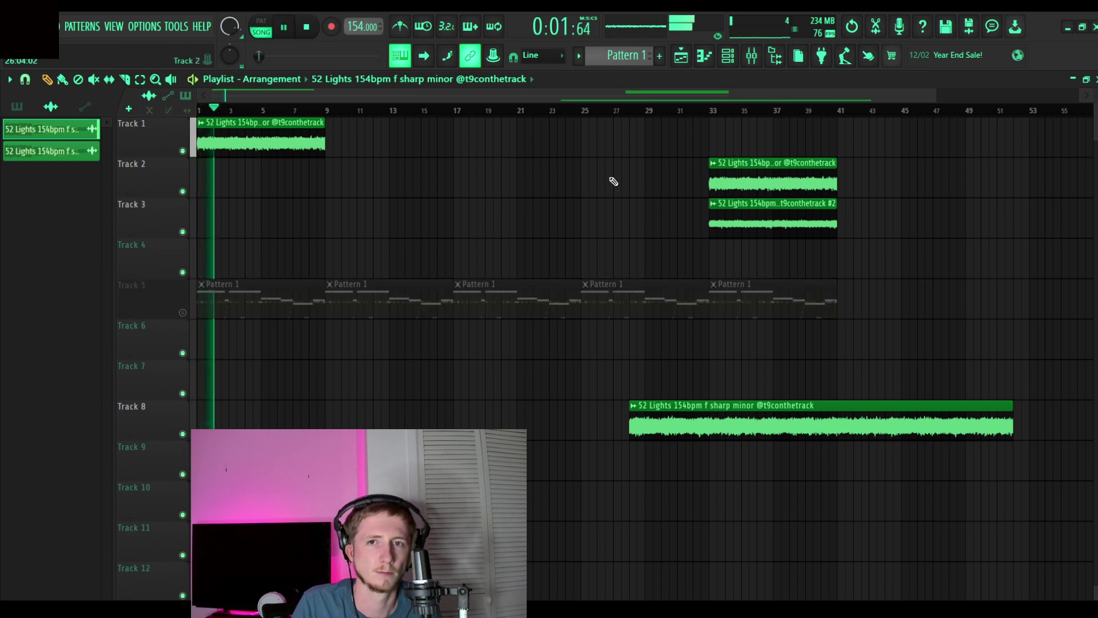
key(space)
- With track 1 muted, move the two bar 33 audio clips up to tracks 1 and 2, and shift the track 8 clip to bar 24
click(183, 151)
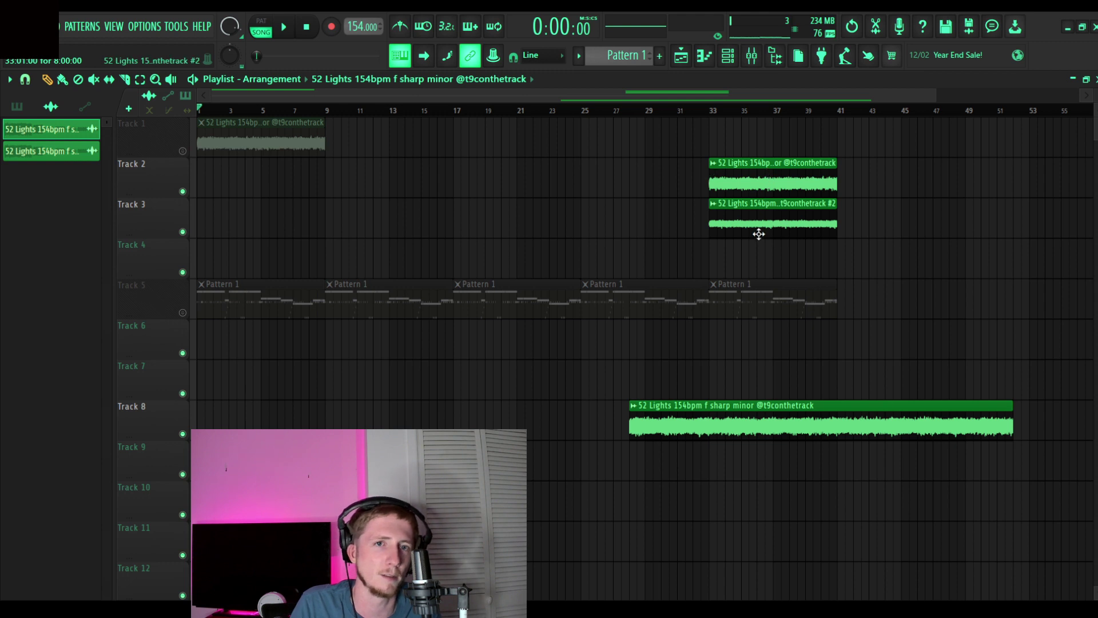
drag(744, 175, 745, 135)
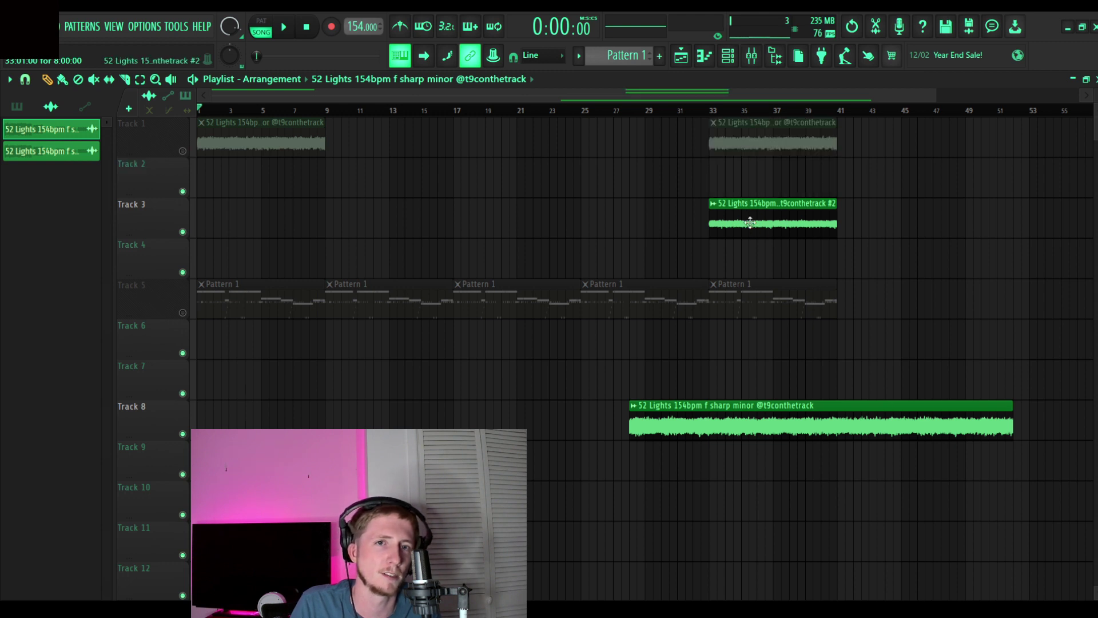
drag(752, 183, 752, 184)
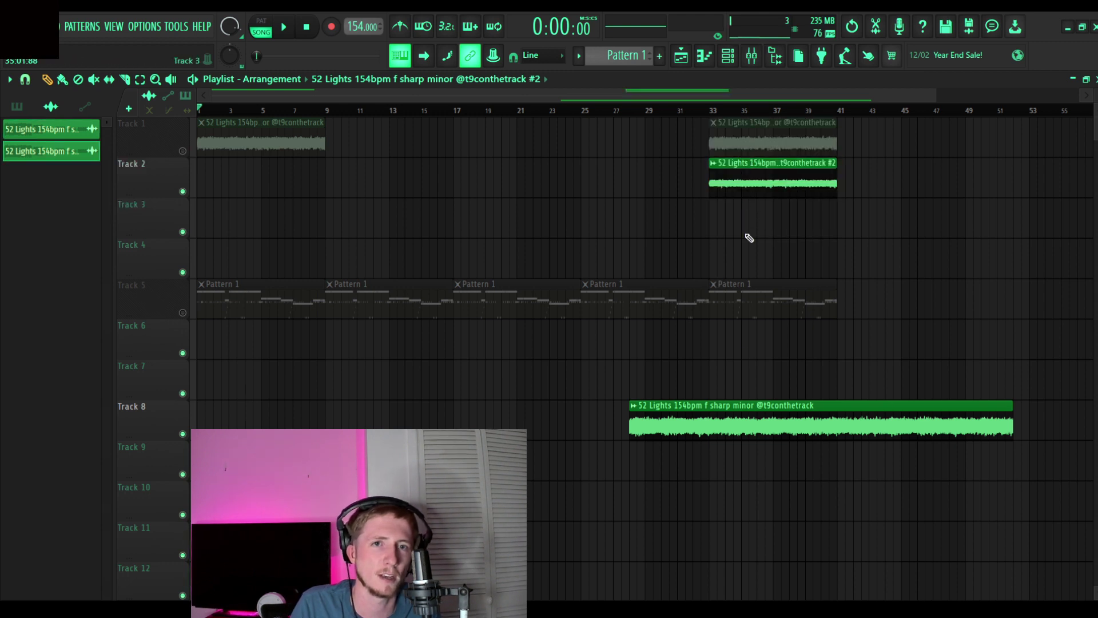
drag(688, 425, 625, 426)
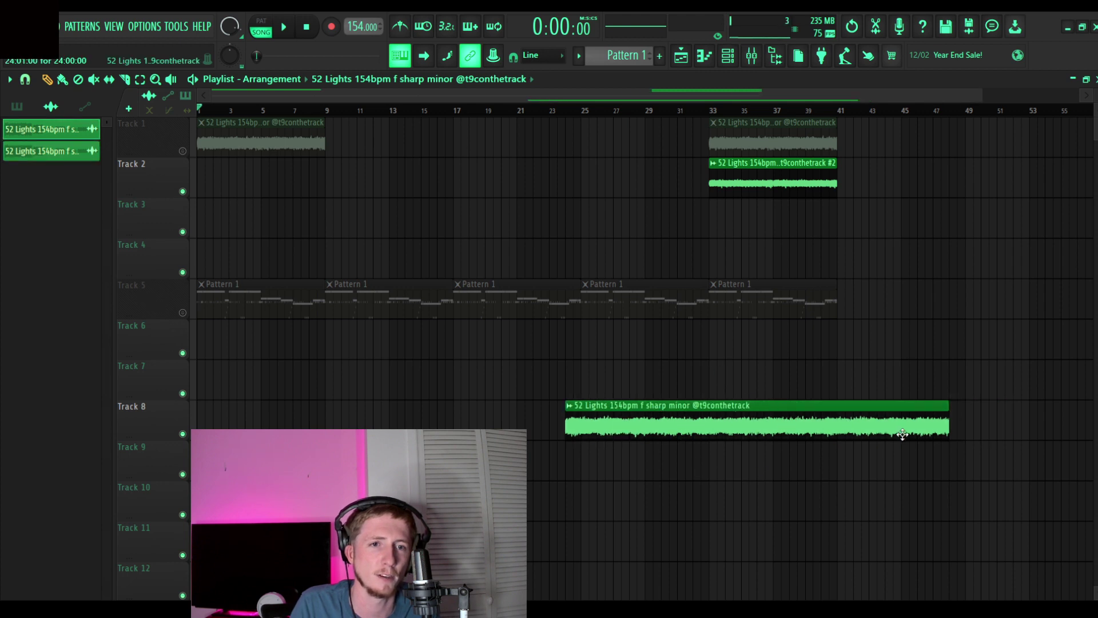
- Return the long audio clip to bar 9 on track 1 and unmute all tracks
drag(675, 420, 387, 143)
right_click(183, 151)
right_click(183, 151)
- Shift the intro clip and the two stacked bar 33 audio clips down one track each
ctrl+click(275, 150)
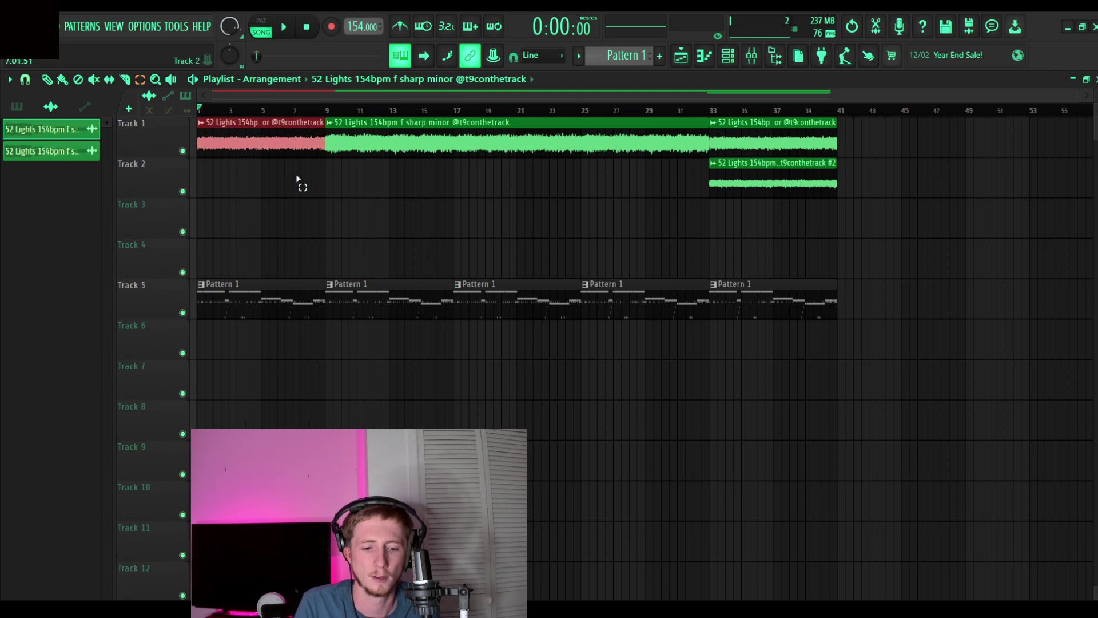
key(shift+Down)
drag(786, 134, 777, 191)
key(shift+Down)
ctrl+click(747, 265)
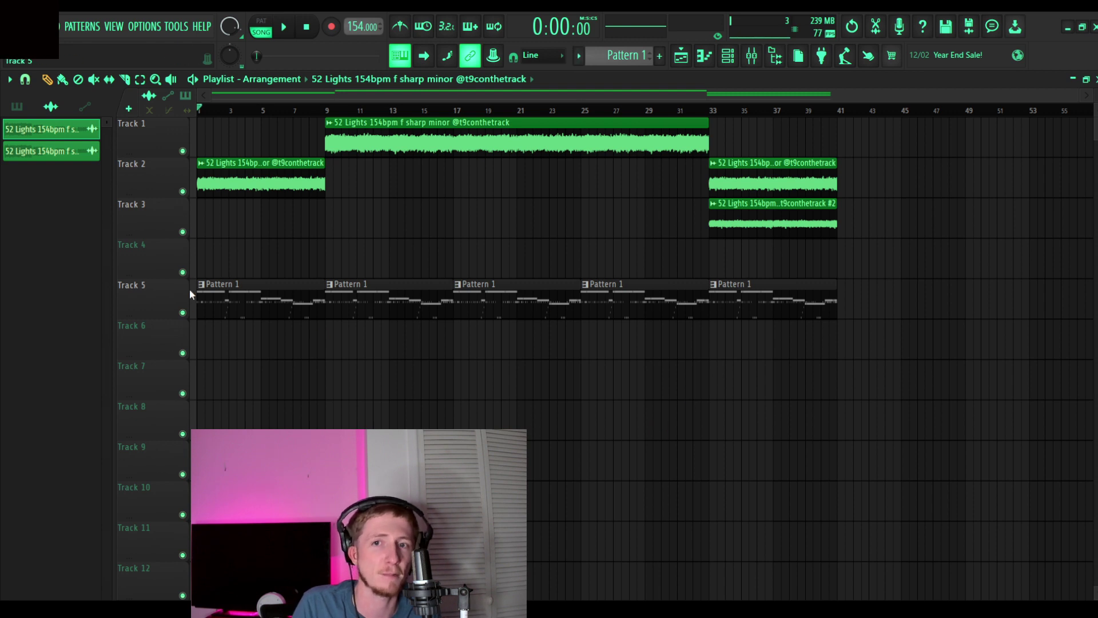
- Delete the Pattern 1 clip at bar 1 and audition a loop of bars 9 to 17, clearing the loop selection when done
right_click(231, 303)
click(326, 108)
drag(326, 112, 466, 167)
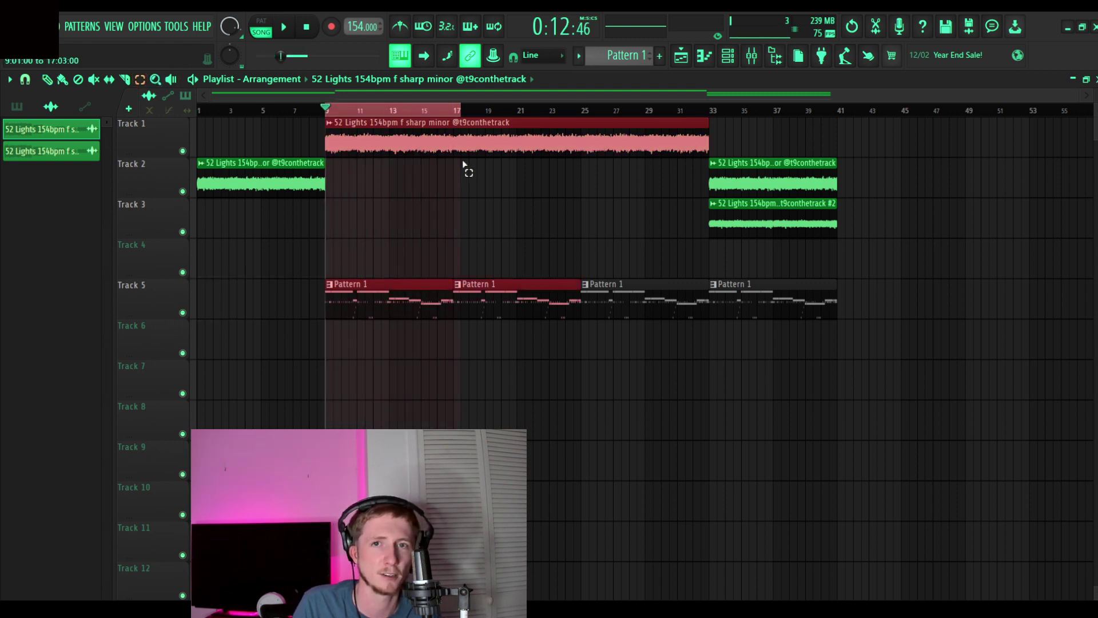
key(space)
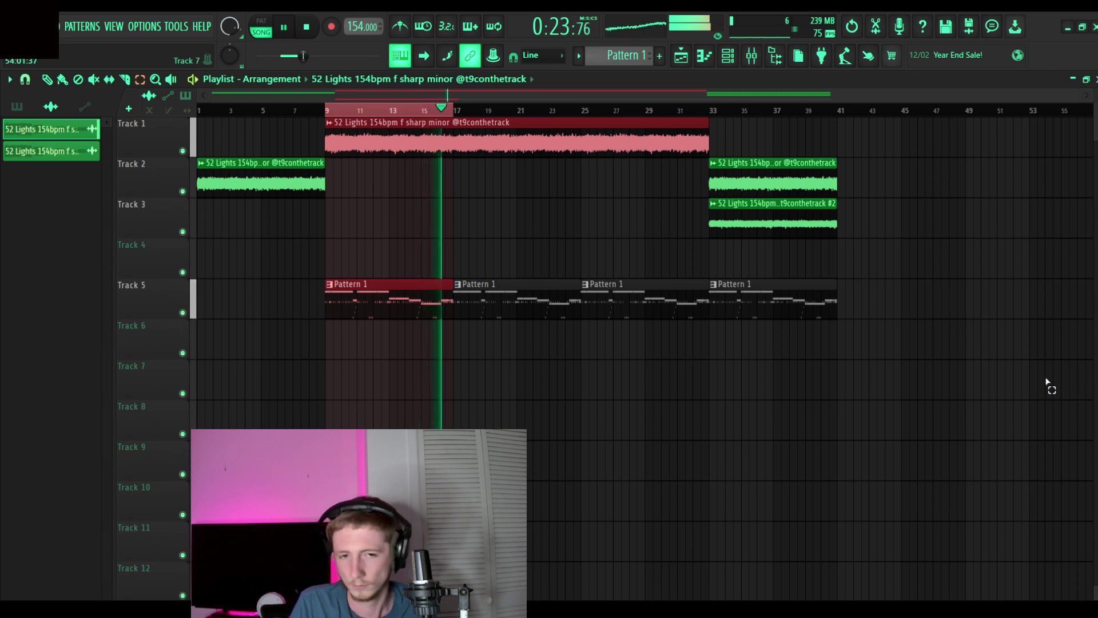
key(space)
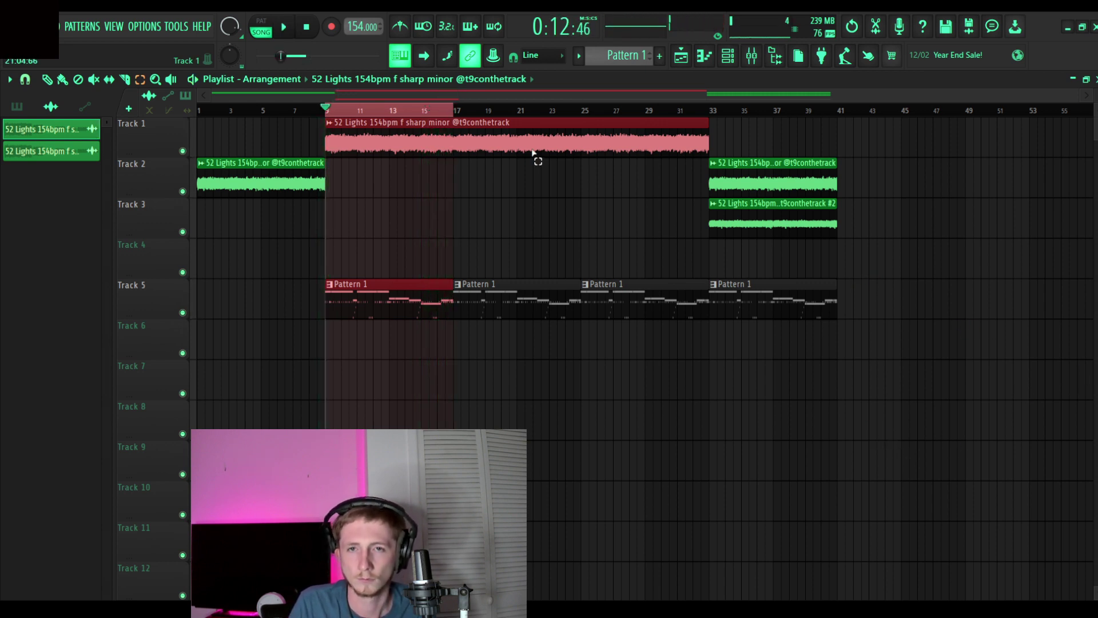
ctrl+click(406, 113)
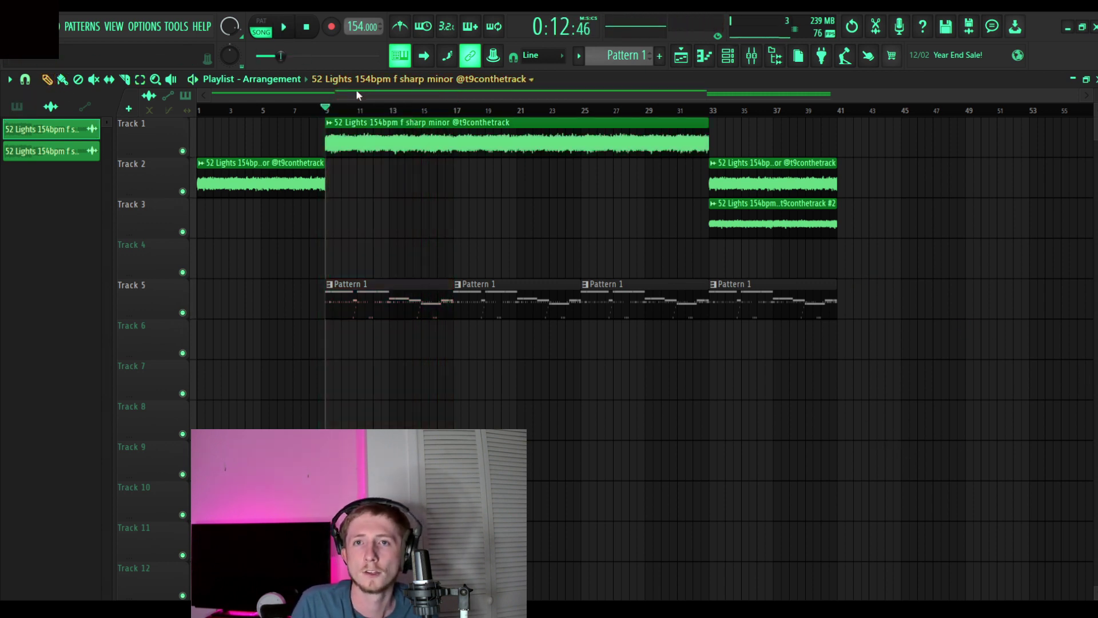
- Return the playhead to the start of the song and audition the intro
click(314, 33)
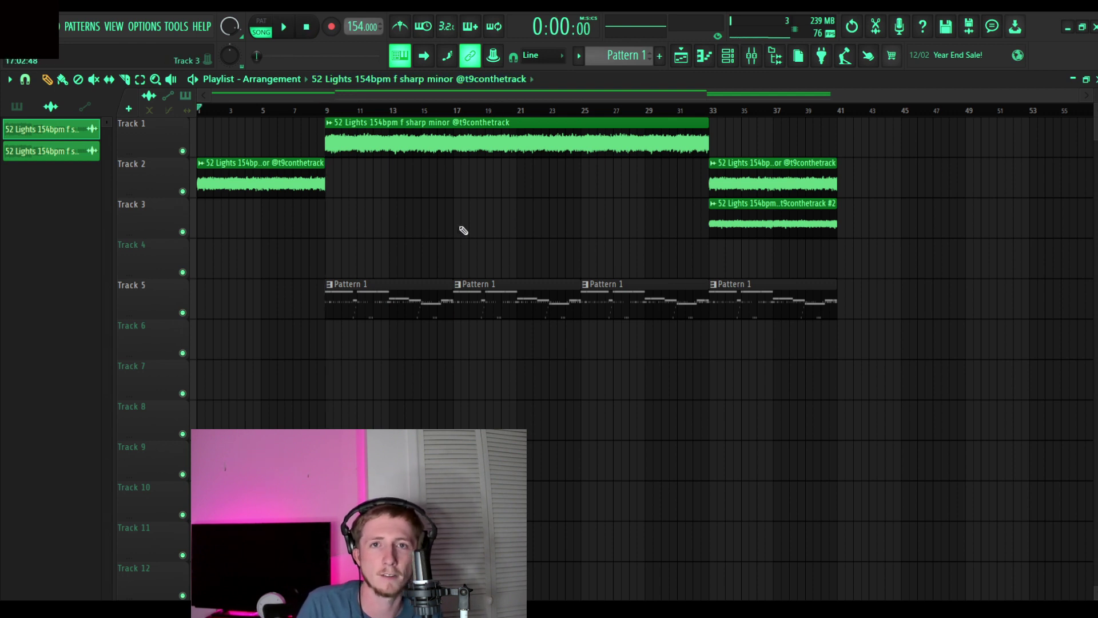
key(space)
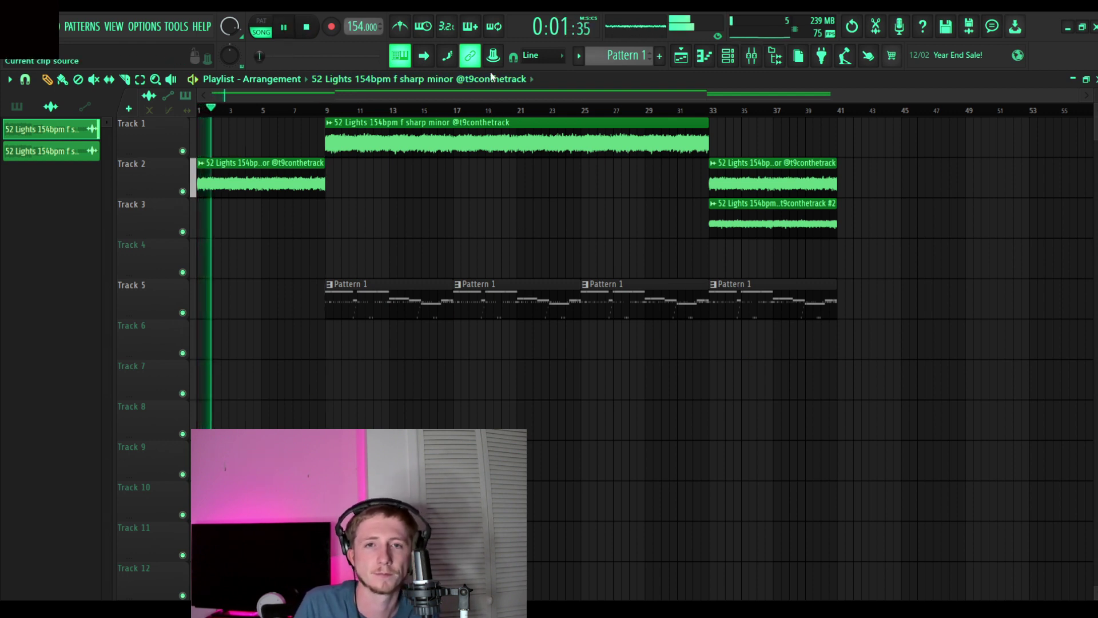
key(space)
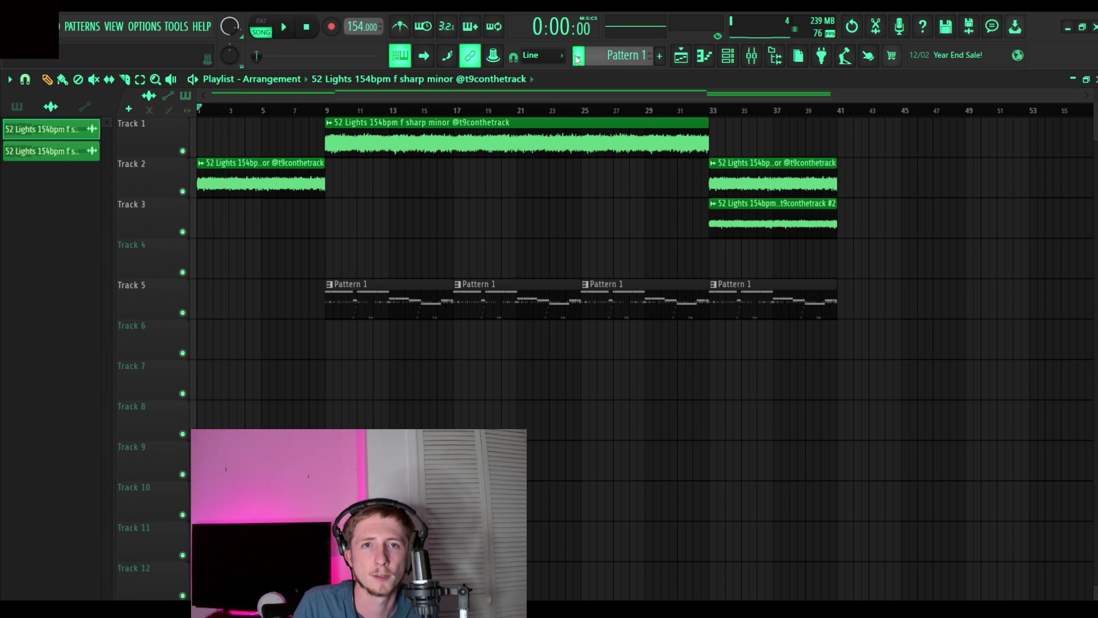
- Split Pattern 1 by channel and delete the four emptied pattern clips from track 5
click(681, 274)
right_click(344, 313)
right_click(515, 313)
right_click(643, 312)
right_click(772, 313)
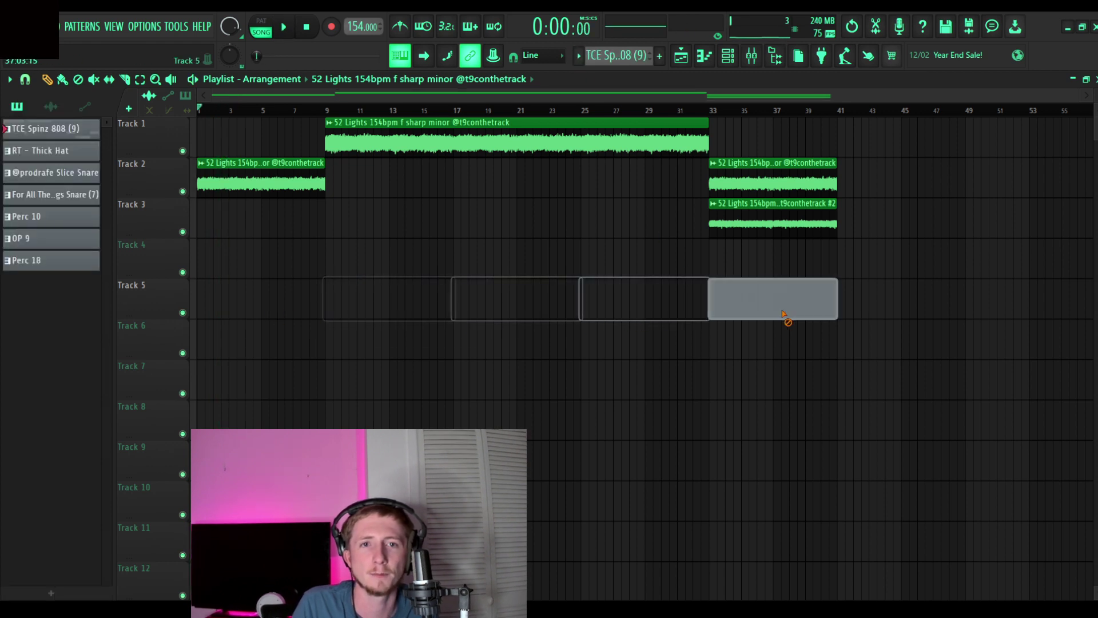
- Place all seven split patterns, TCE Spinz 808 (9) through Perc 18, on tracks 5 to 11 at bar 9 and duplicate them three times
click(49, 128)
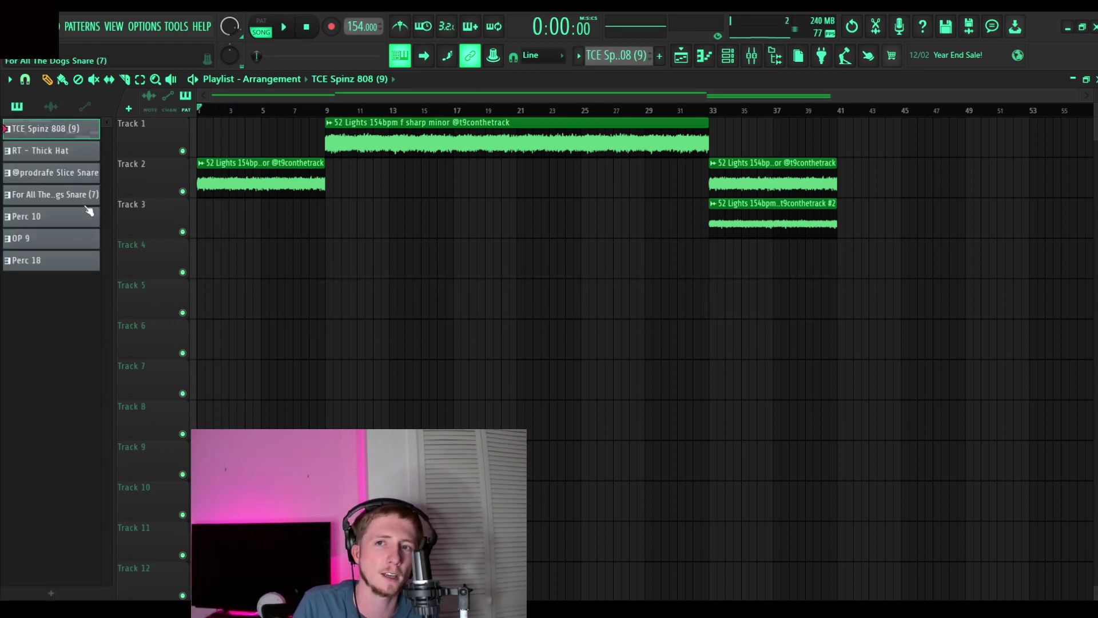
click(50, 265)
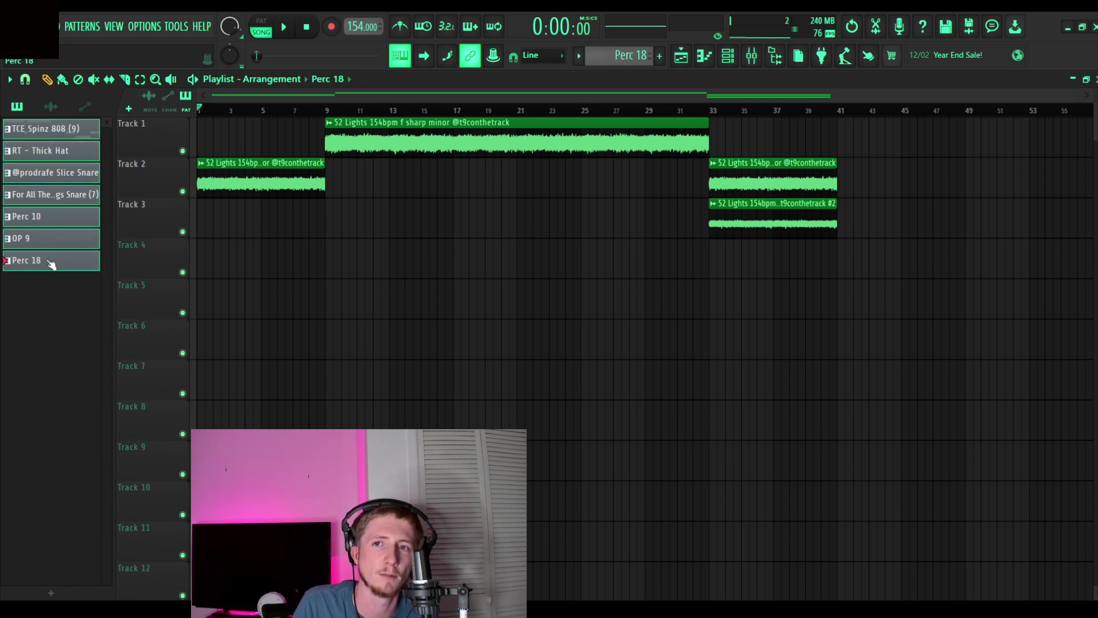
drag(50, 263, 324, 285)
key(ctrl+b)
key(ctrl+b)
key(ctrl+b)
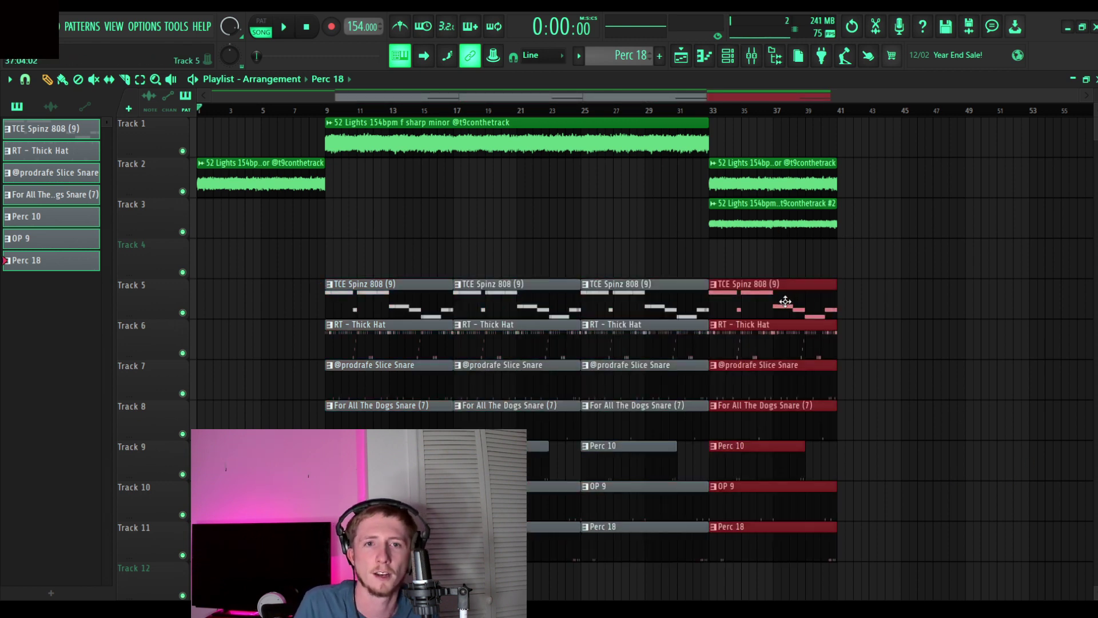
- Add a four-bar copy of the pattern stack's second half on tracks 5 to 11, from bar 5 to bar 9
drag(784, 302, 260, 311)
click(276, 144)
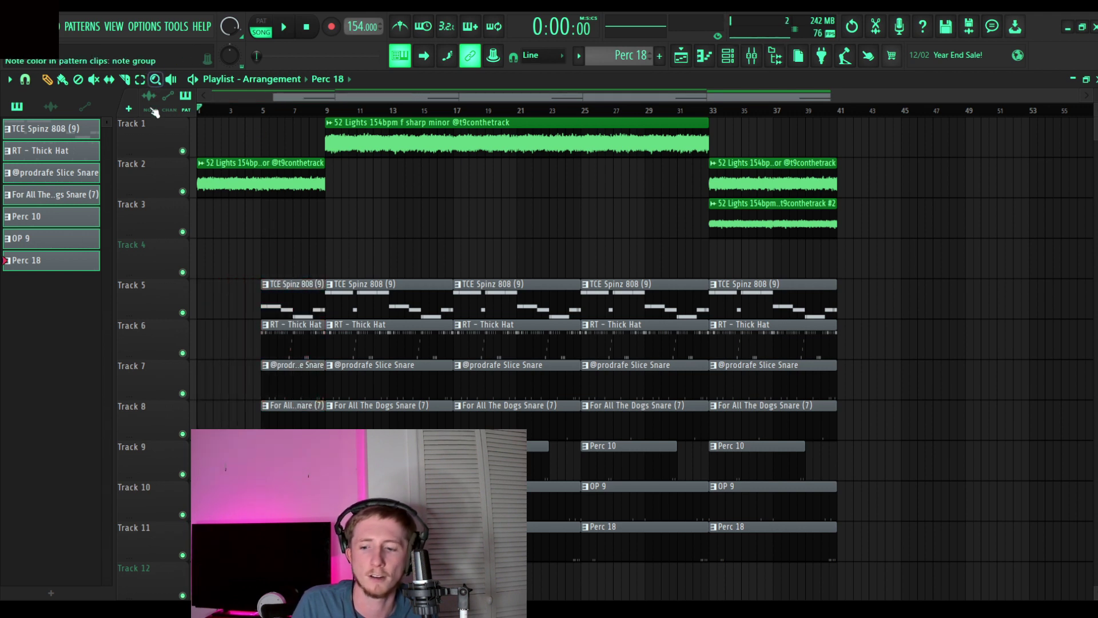
- Add time markers for Intro at bar 1, Hook at bar 9 and Verse at bar 25
click(713, 112)
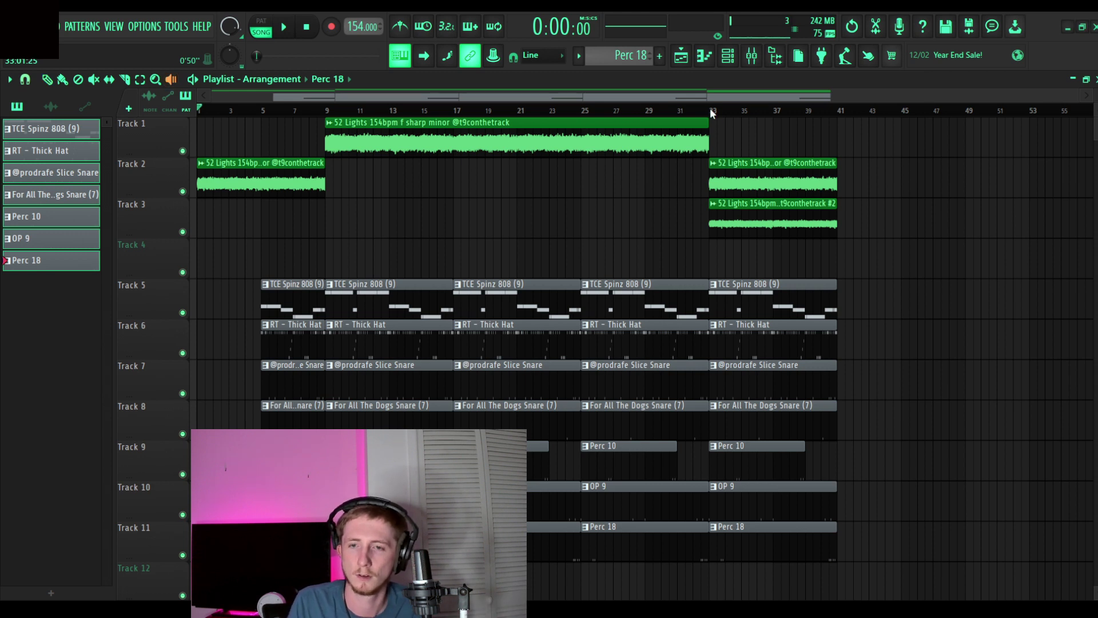
key(ctrl+t)
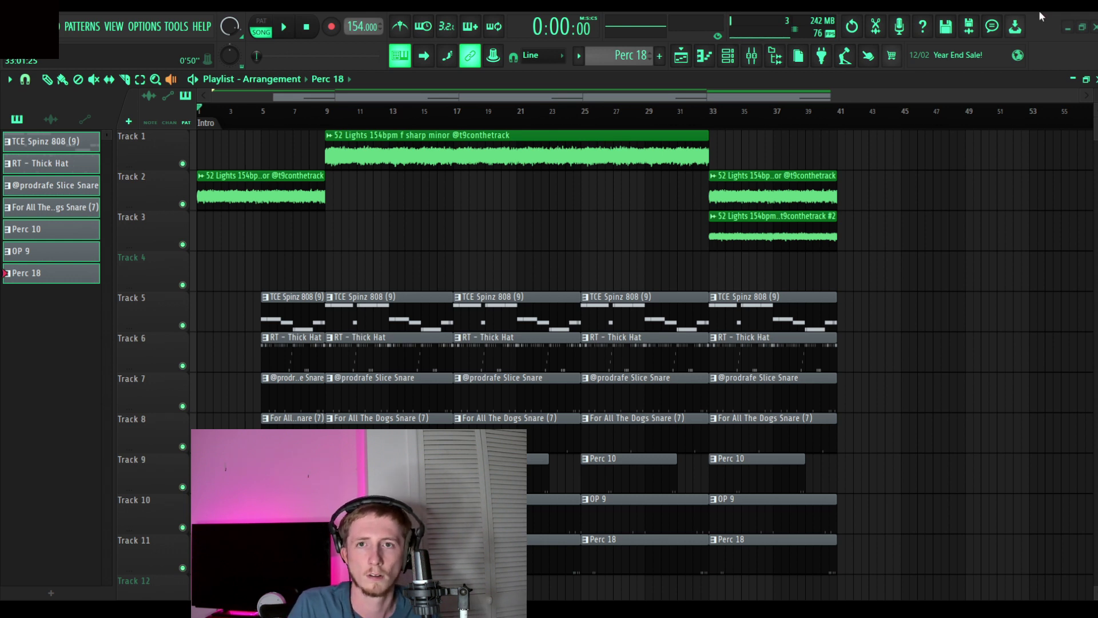
drag(201, 123, 311, 133)
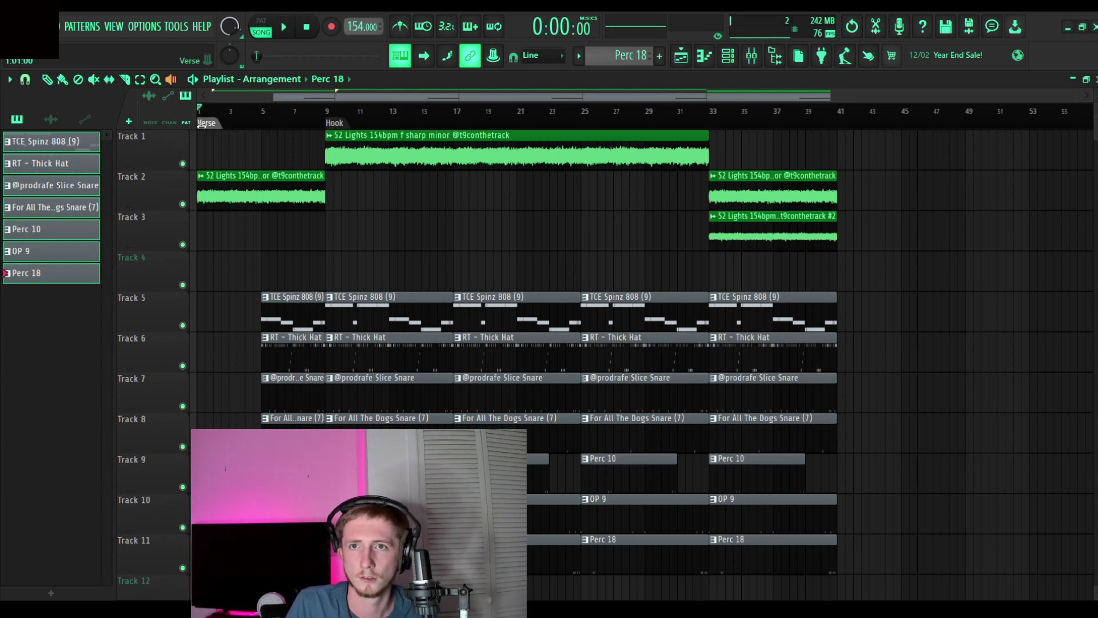
drag(335, 119, 593, 104)
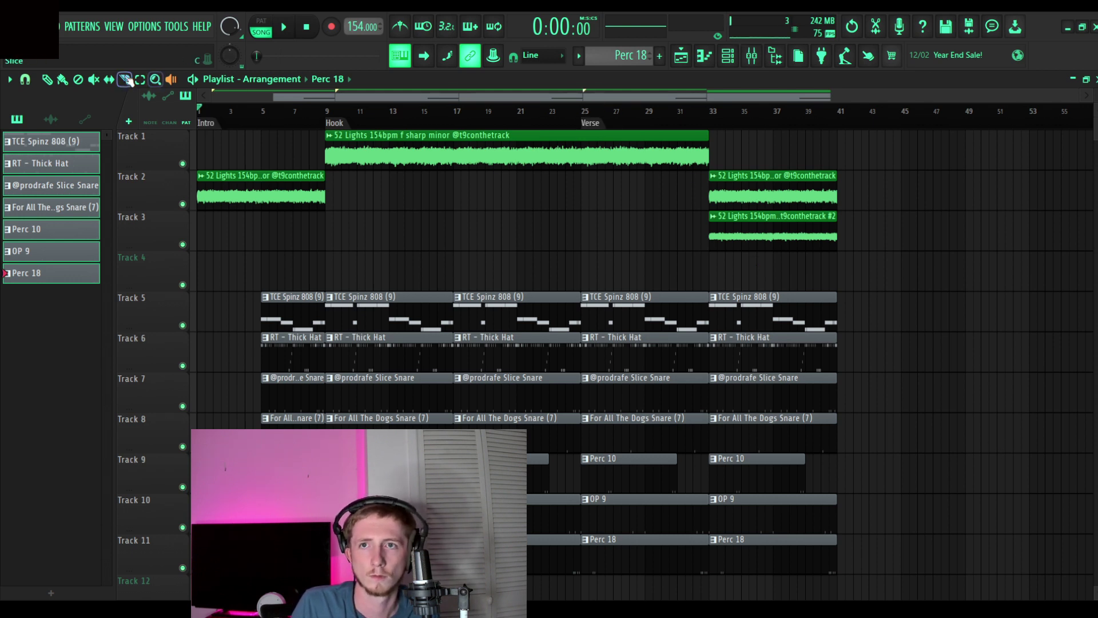
- Slice the track 1 clip at bar 25, moving the cut-off part to bar 41, and move the two bar 33 clips to bar 25
drag(591, 139, 892, 153)
click(53, 78)
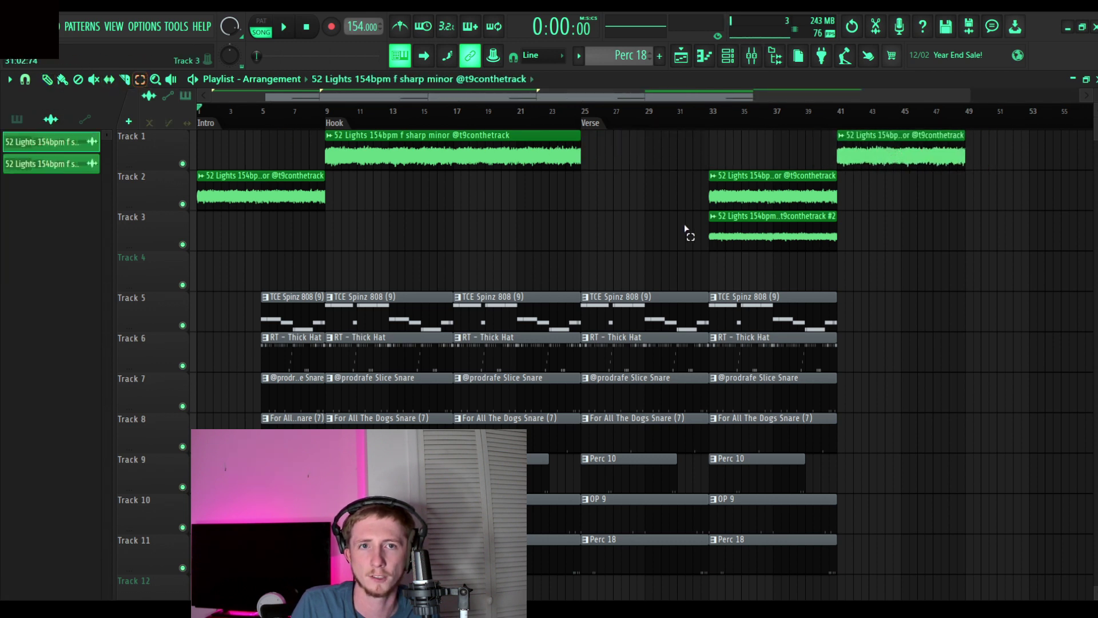
drag(685, 225, 652, 213)
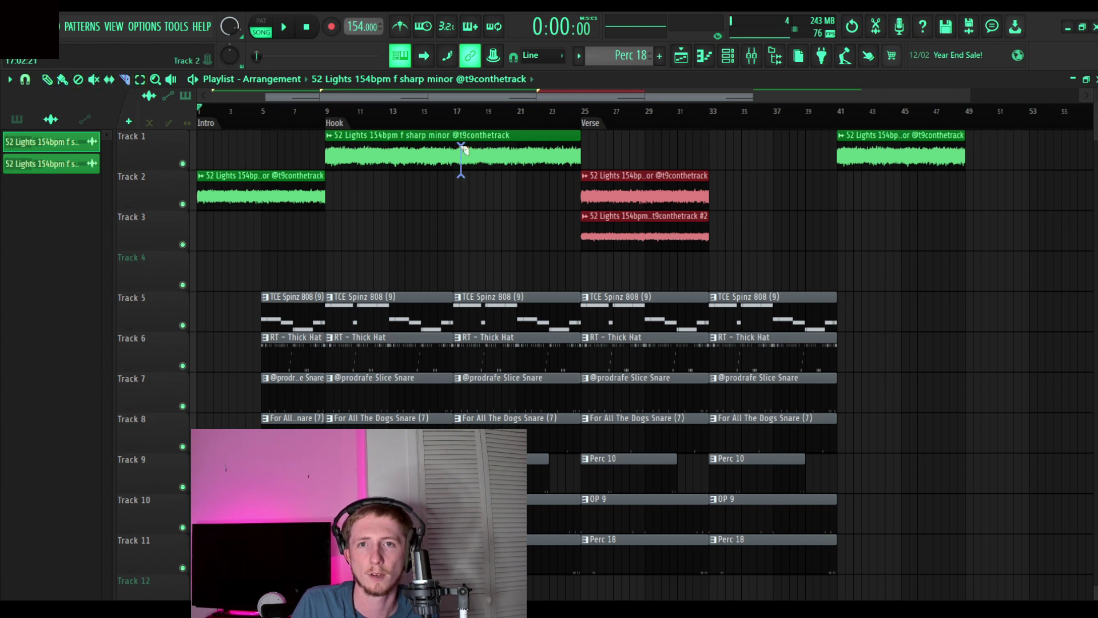
- Slice the hook audio clip at bar 17 and fill bars 33 to 49 on track 1 with the spare clip and a copied hook half
click(457, 172)
drag(452, 127, 458, 125)
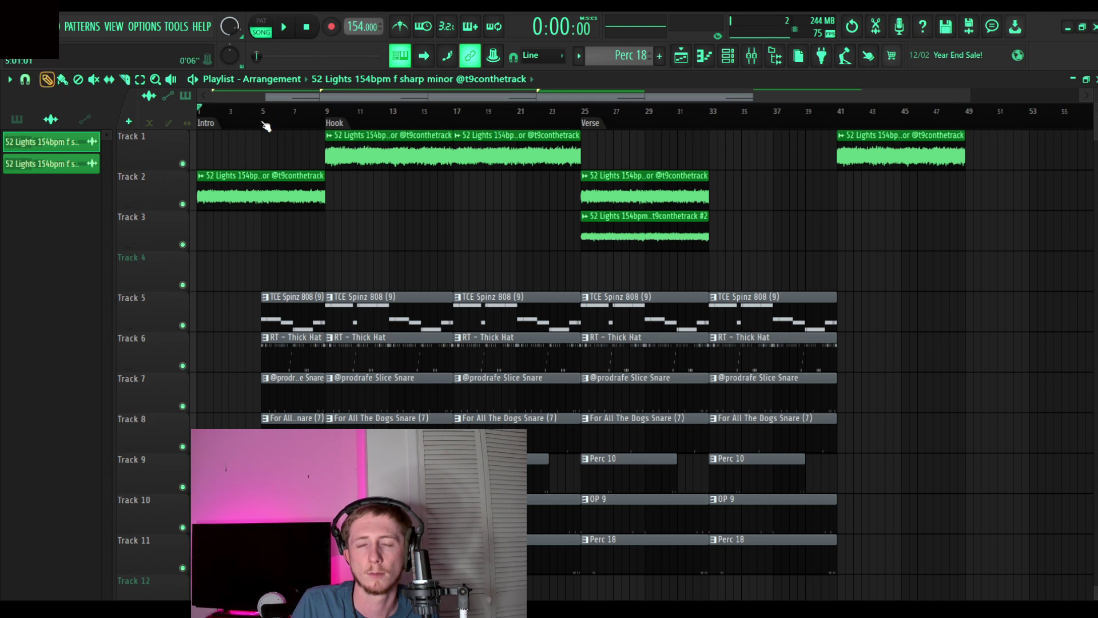
drag(892, 150, 758, 165)
drag(496, 151, 871, 157)
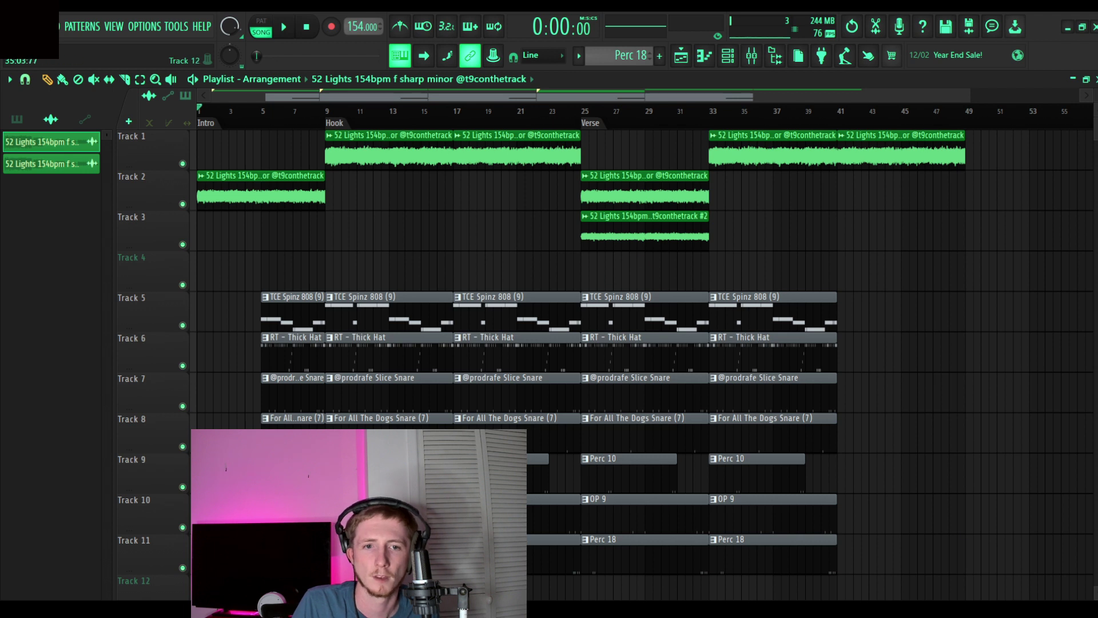
- Delete the short TCE Spinz 808 (9) clip at bar 5 on track 5
scroll(915, 368, down, 1)
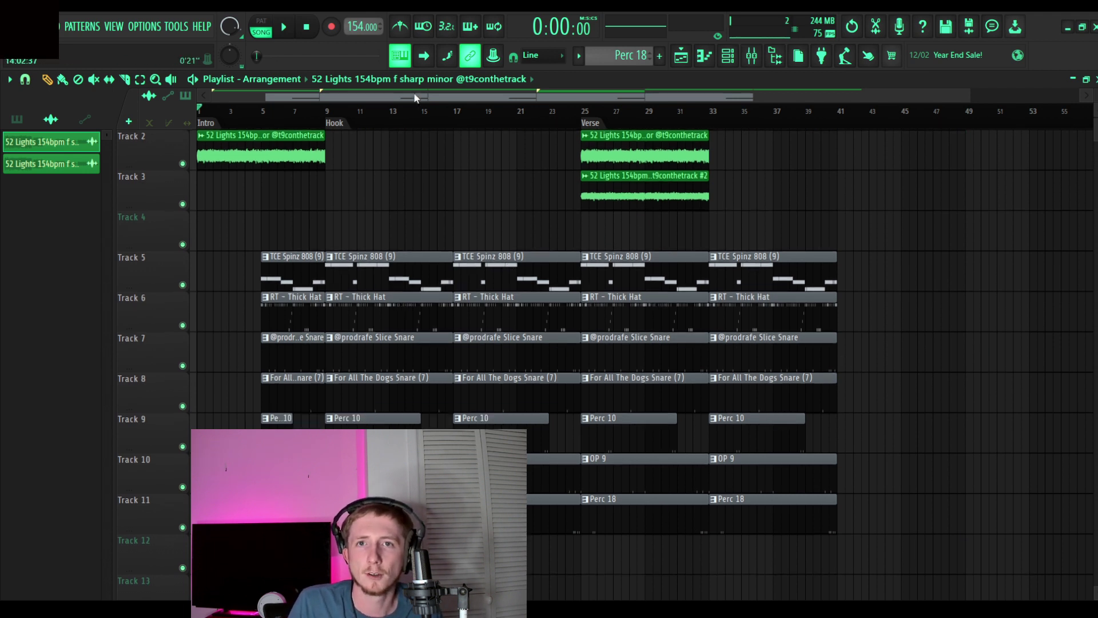
right_click(278, 263)
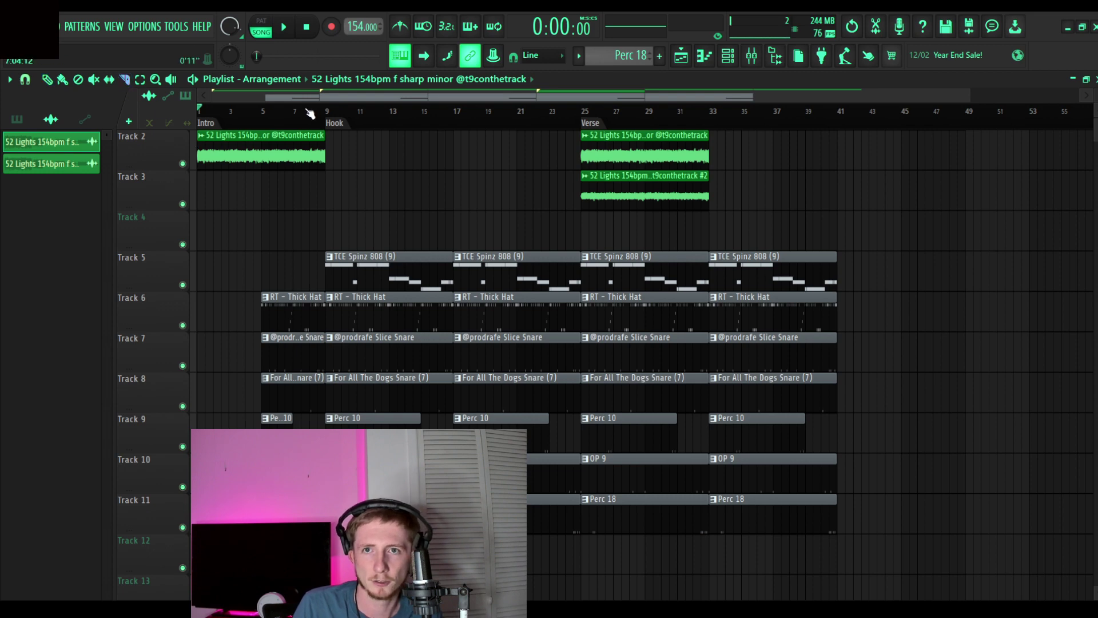
scroll(307, 113, up, 5)
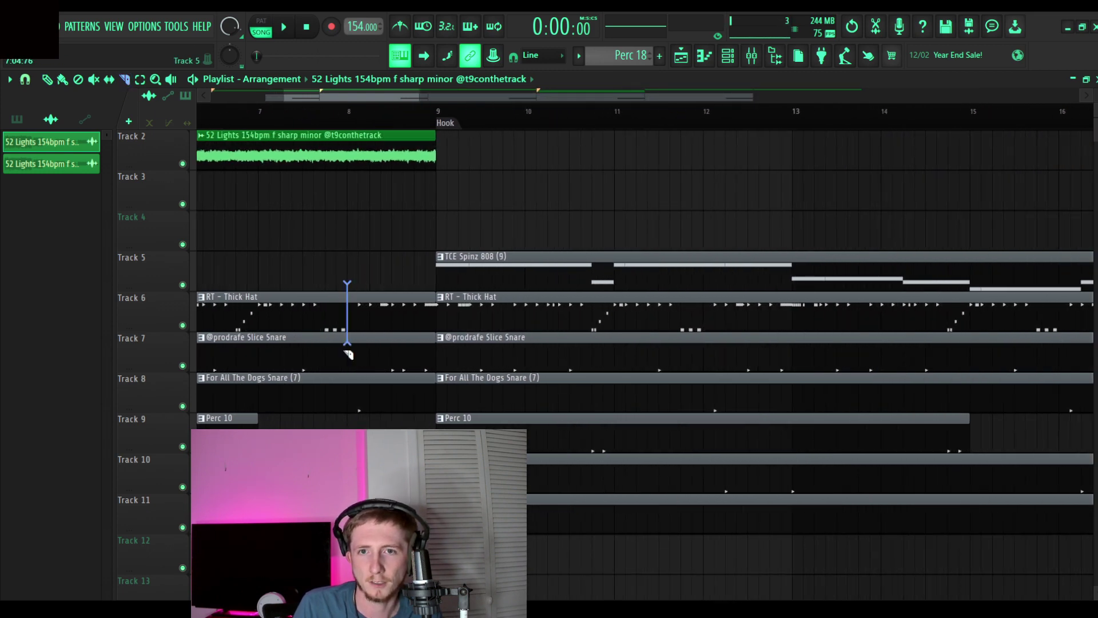
- Slice the intro drum clips at bar 8 and delete the cut-off pieces so the drums stop before the hook
drag(347, 283, 347, 283)
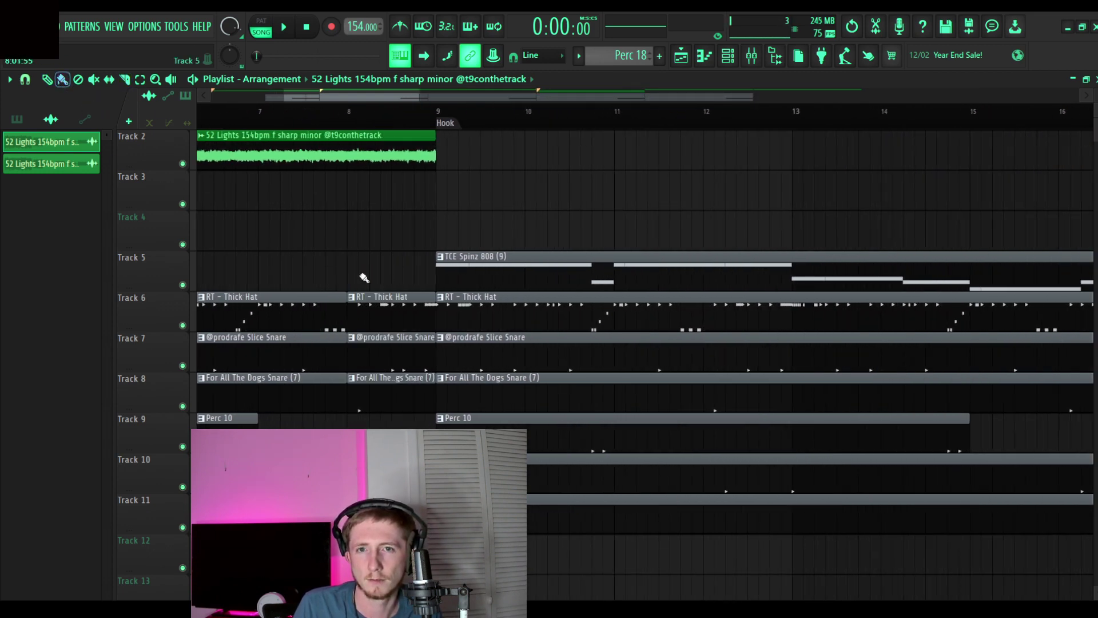
right_click(372, 297)
drag(382, 98, 2, 124)
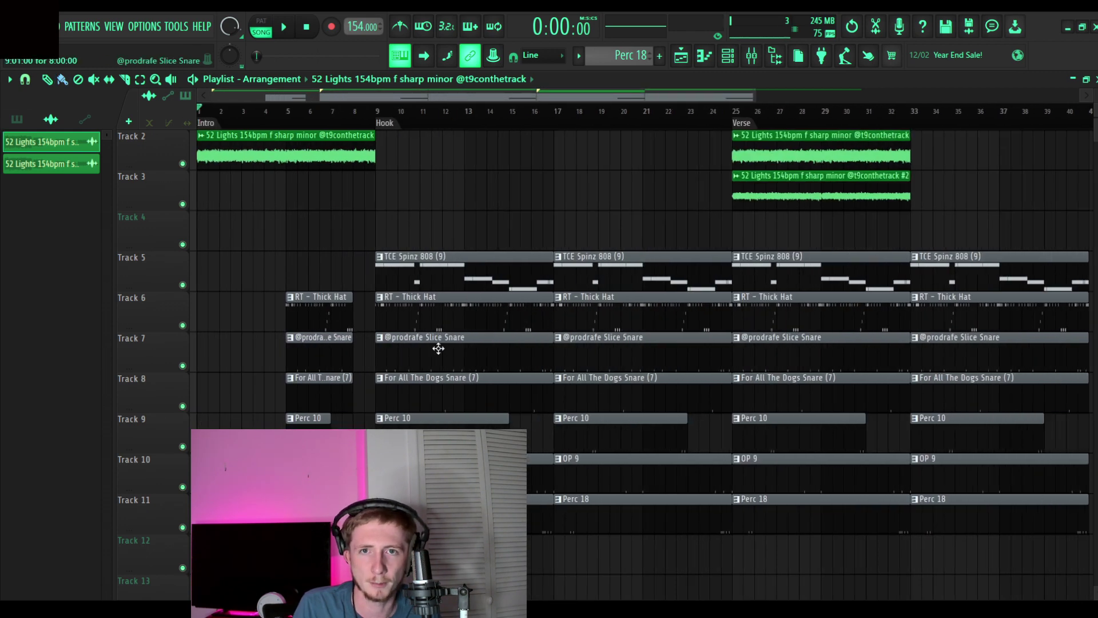
scroll(438, 348, up, 1)
scroll(452, 343, down, 3)
- Delete the For All The Dogs Snare (7) clip on track 8 and the Perc 18 clip on track 11 at bar 9, keeping Perc 10
right_click(459, 333)
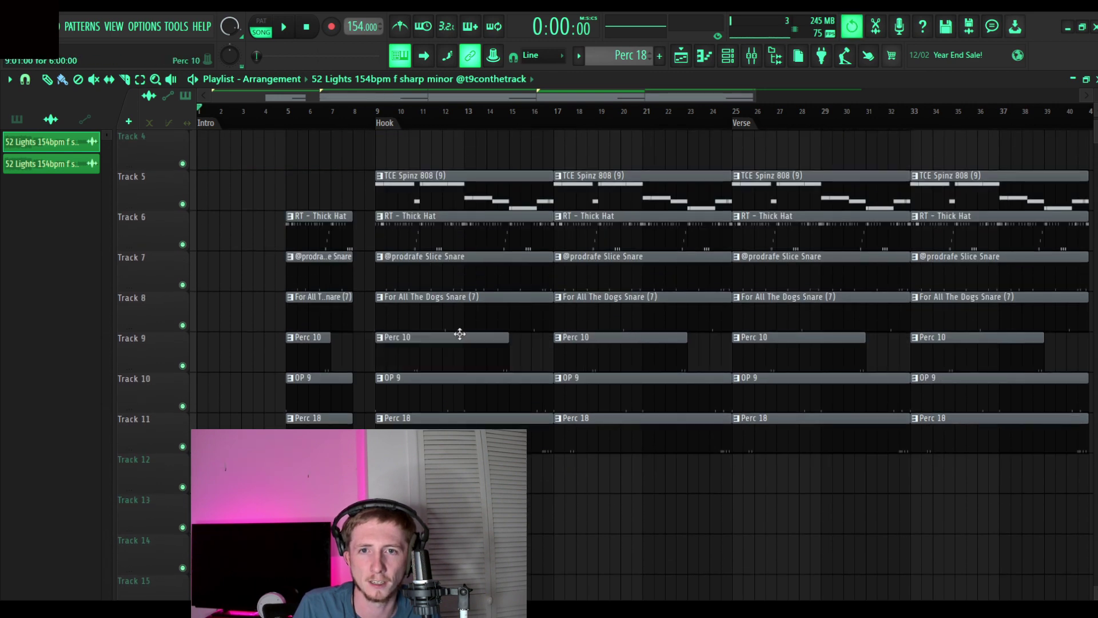
right_click(458, 324)
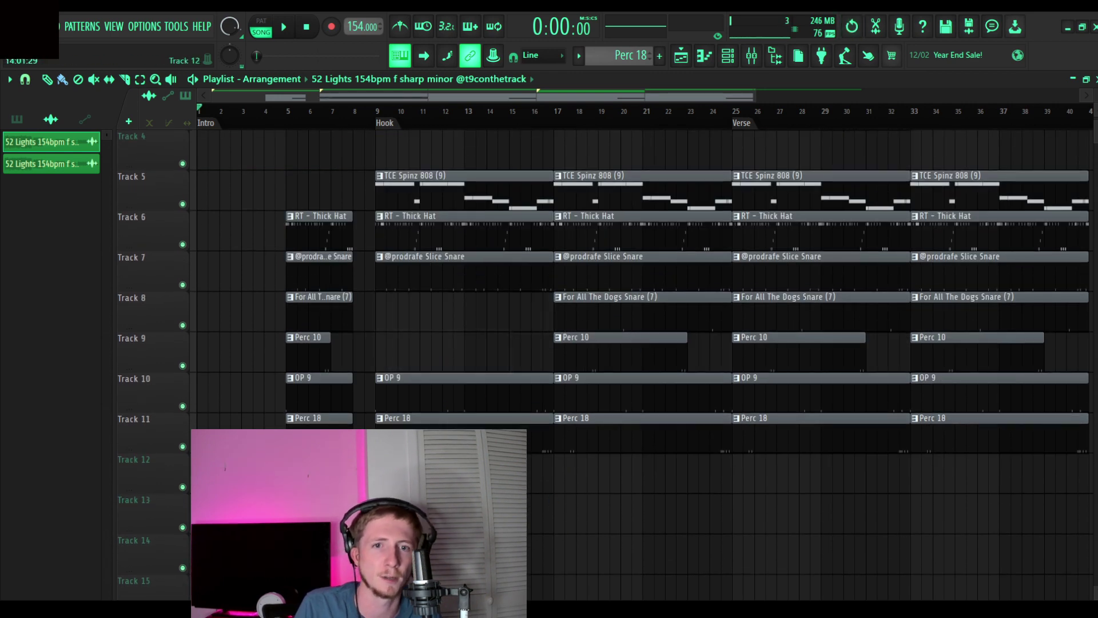
key(ctrl+z)
right_click(505, 433)
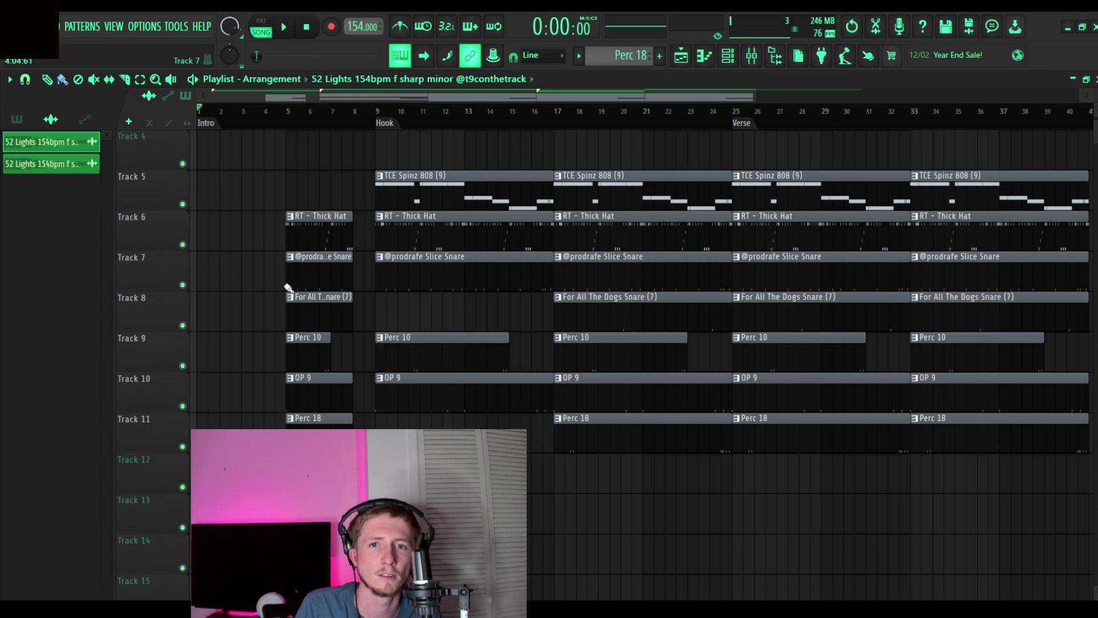
key(ctrl+z)
right_click(479, 437)
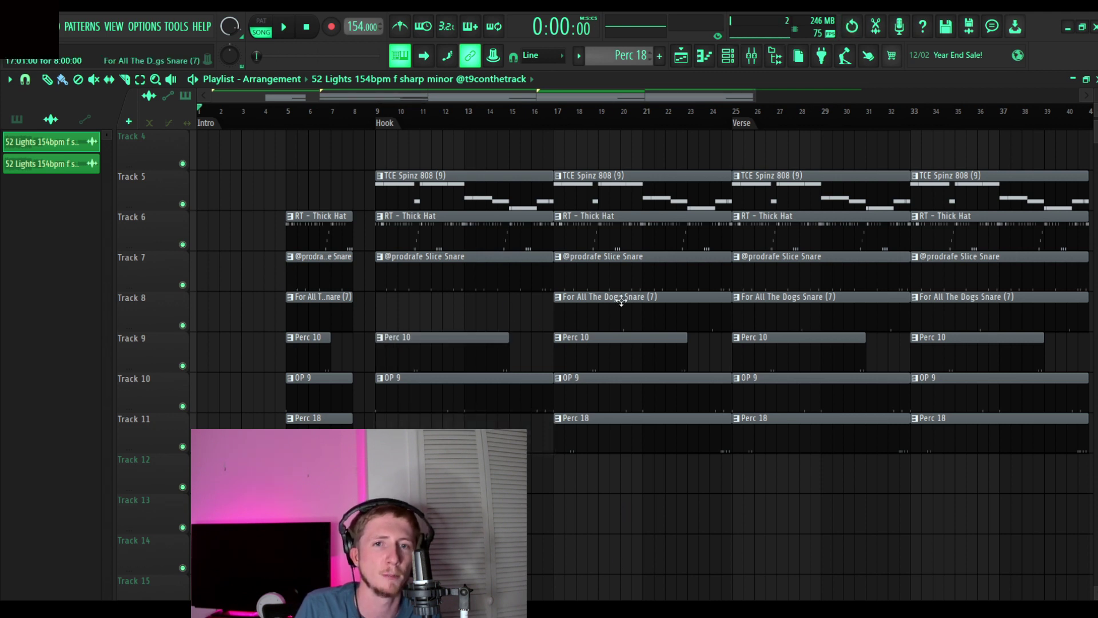
- Play back the intro and hook to check the arrangement
scroll(674, 423, up, 3)
scroll(529, 309, down, 2)
scroll(529, 309, up, 1)
click(380, 112)
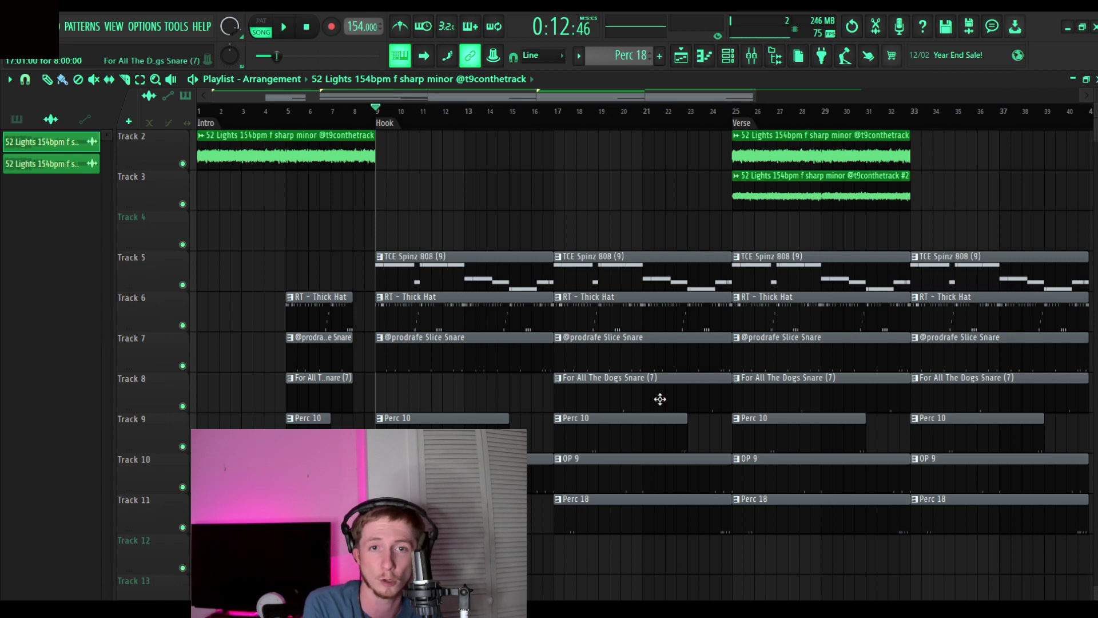
key(space)
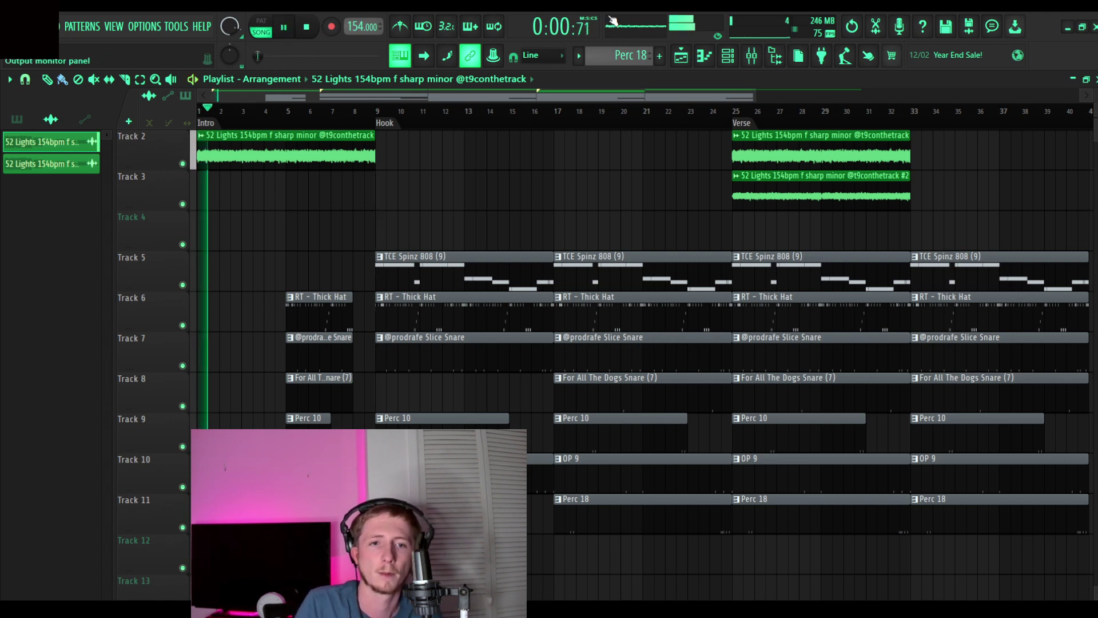
scroll(452, 228, up, 1)
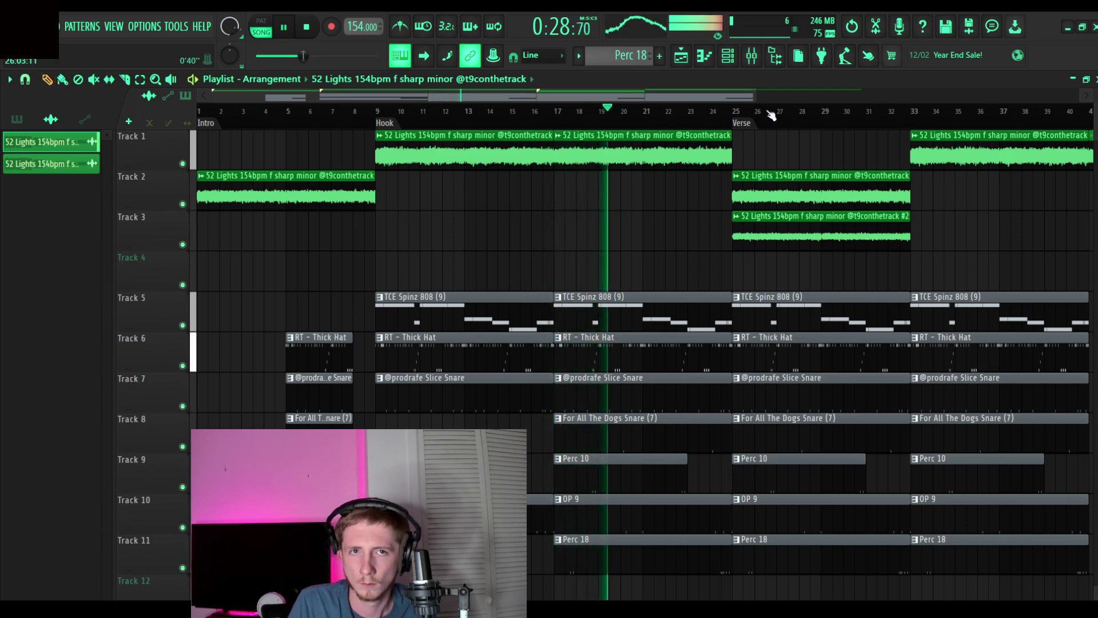
scroll(771, 112, up, 2)
- Duplicate the bar 33 clips on tracks 5 to 11 to bar 41, deselect them and stop playback
scroll(771, 113, down, 3)
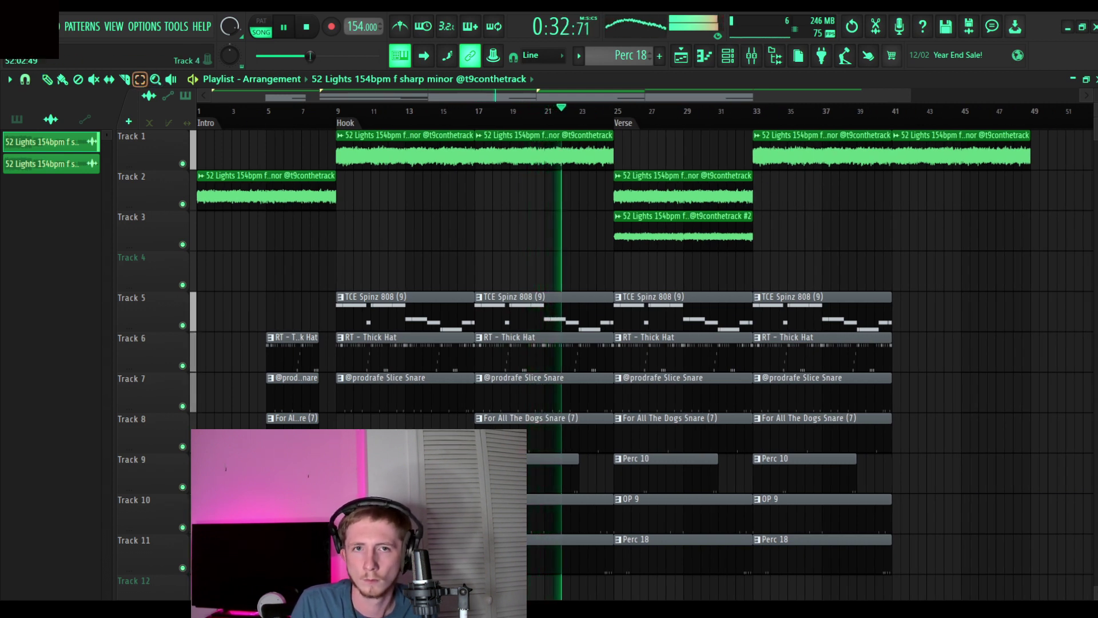
drag(831, 290, 825, 543)
key(ctrl+b)
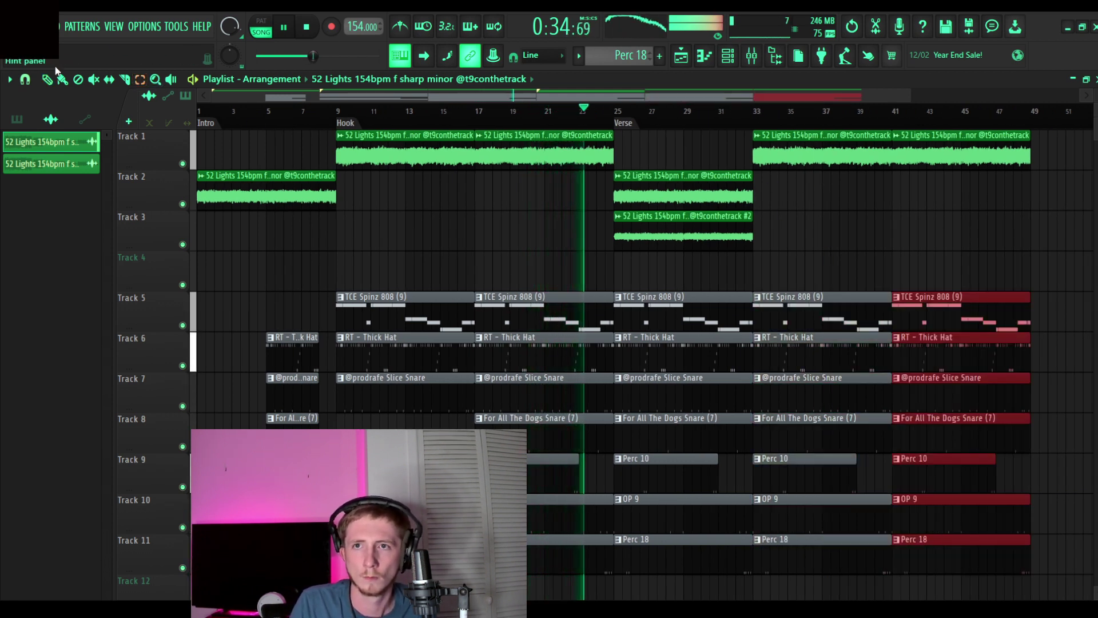
key(ctrl+d)
drag(456, 90, 525, 103)
key(space)
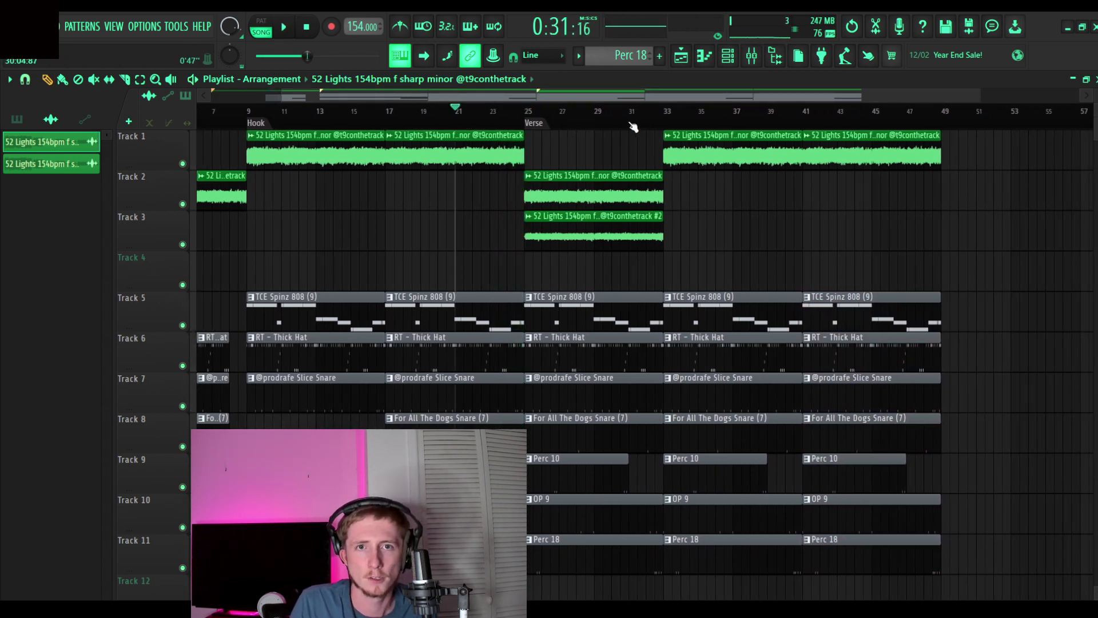
- Delete the TCE Spinz 808 (9) and For All The Dogs Snare (7) clips at bar 25 and trim about half a bar off the Thick Hat clip's start
scroll(632, 126, up, 5)
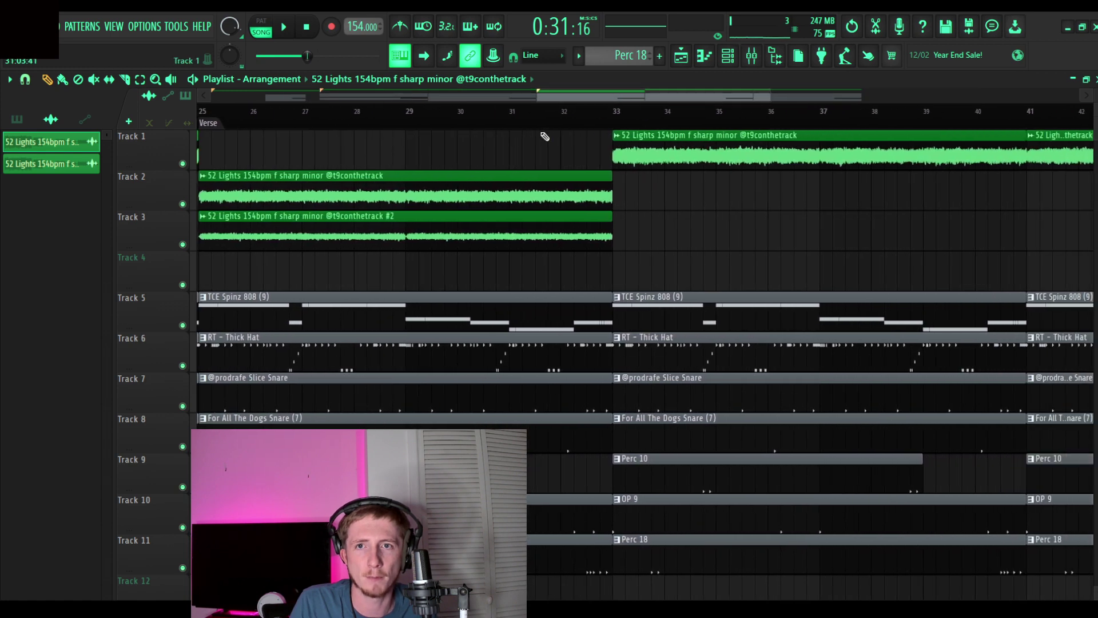
scroll(516, 141, down, 3)
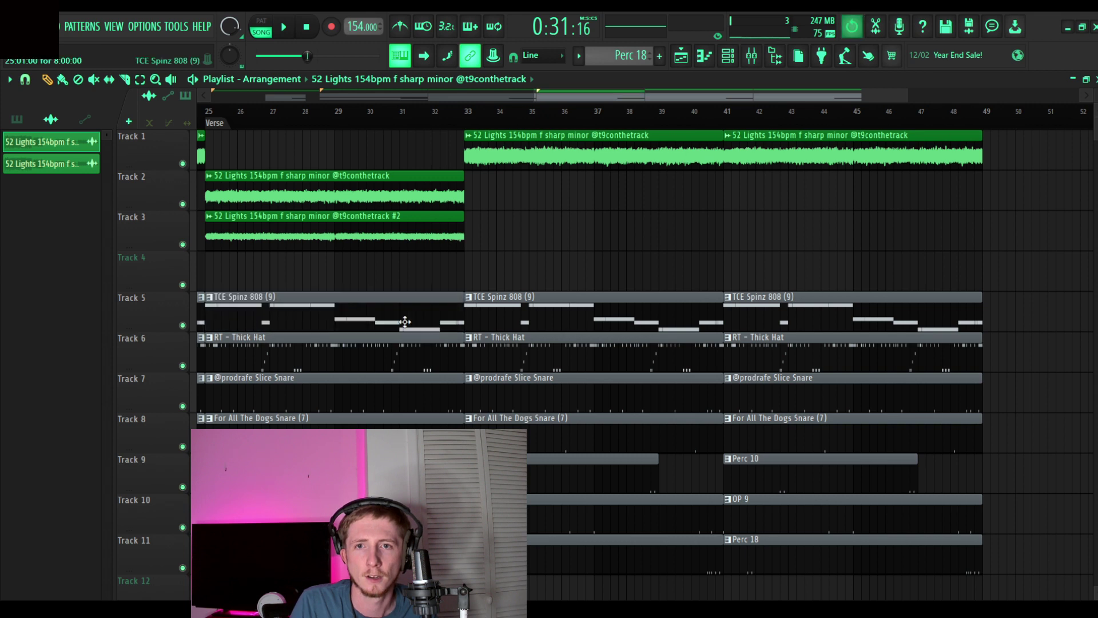
right_click(229, 319)
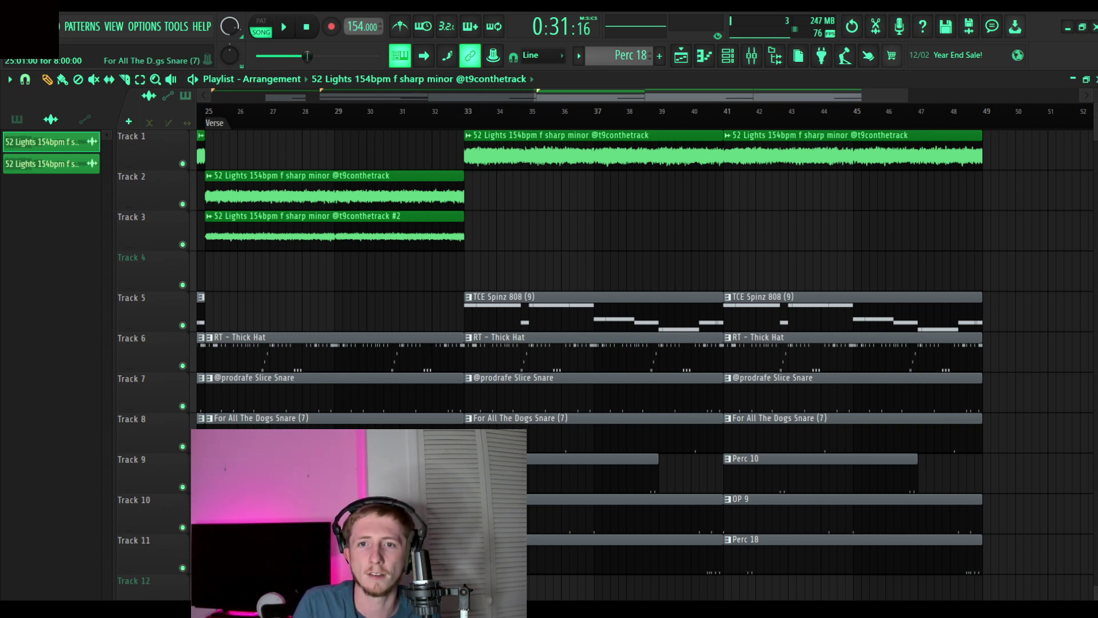
right_click(309, 437)
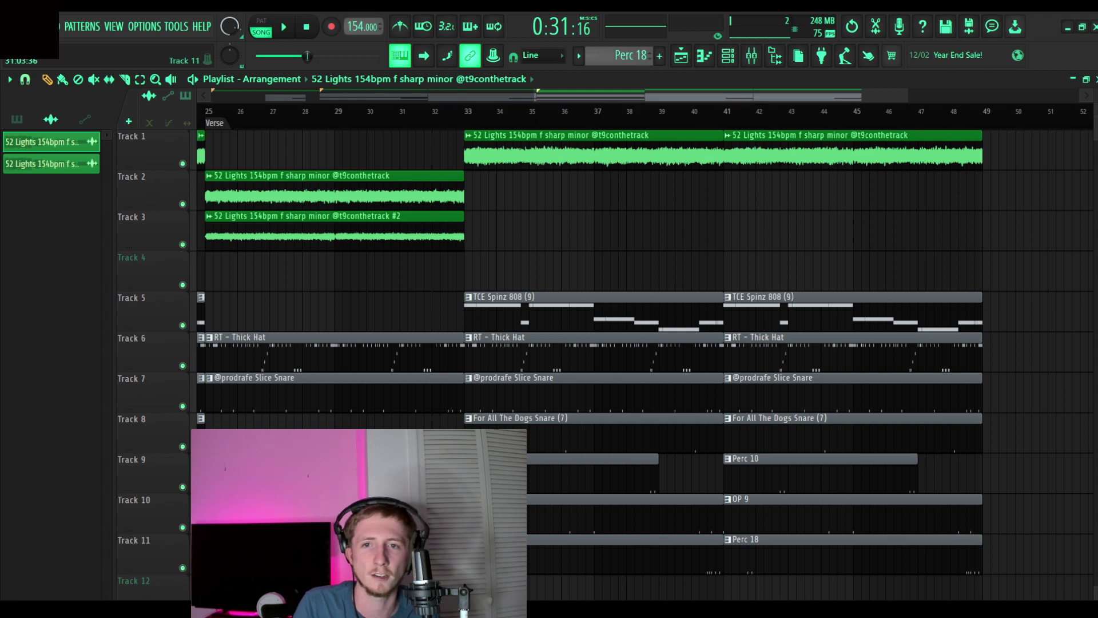
drag(211, 351, 235, 370)
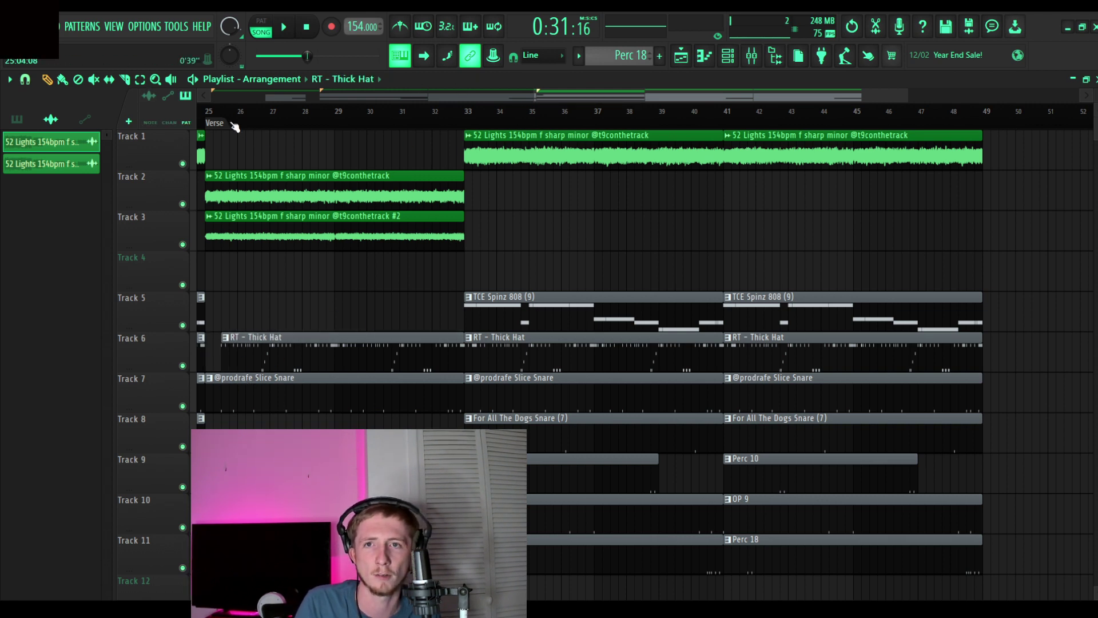
- Slice the verse drum clips at bar 32 and delete the pieces between bars 32 and 33
key(space)
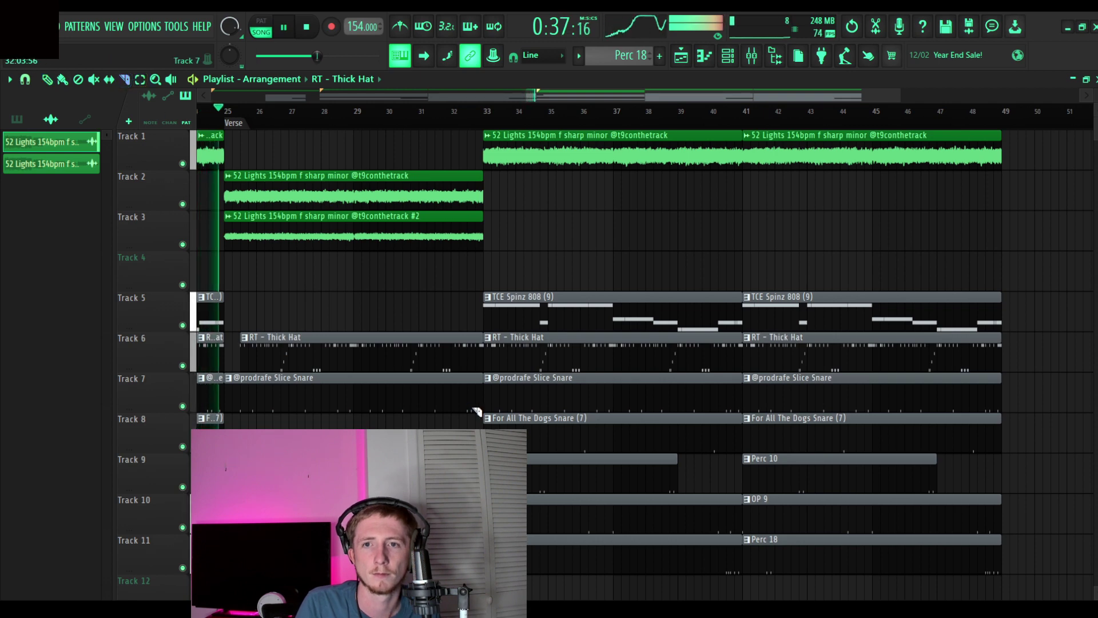
scroll(449, 123, up, 2)
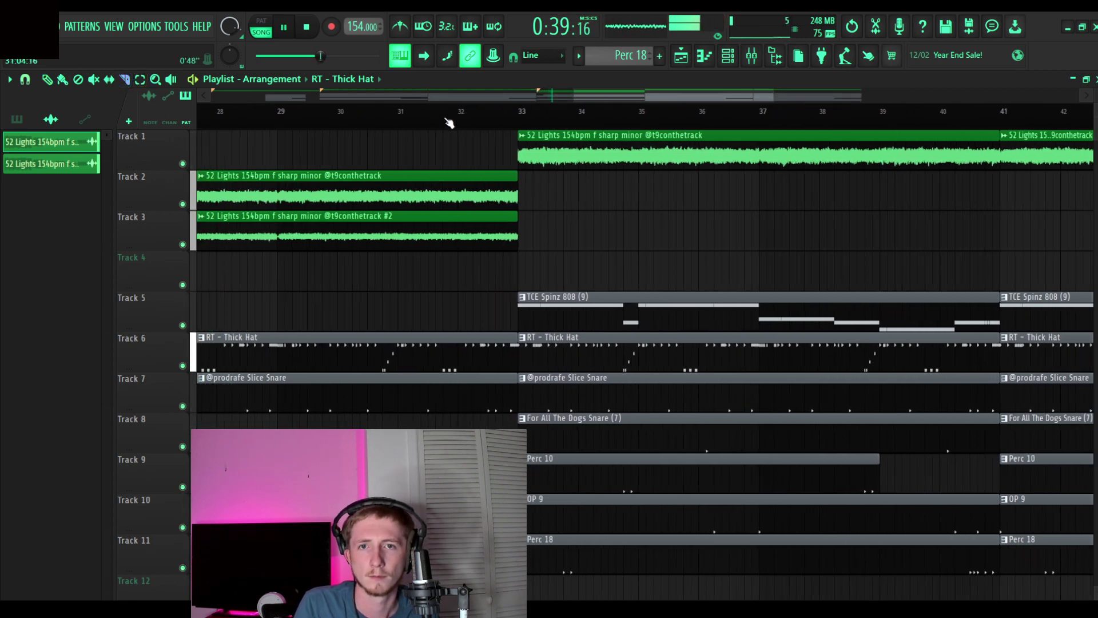
scroll(449, 123, up, 2)
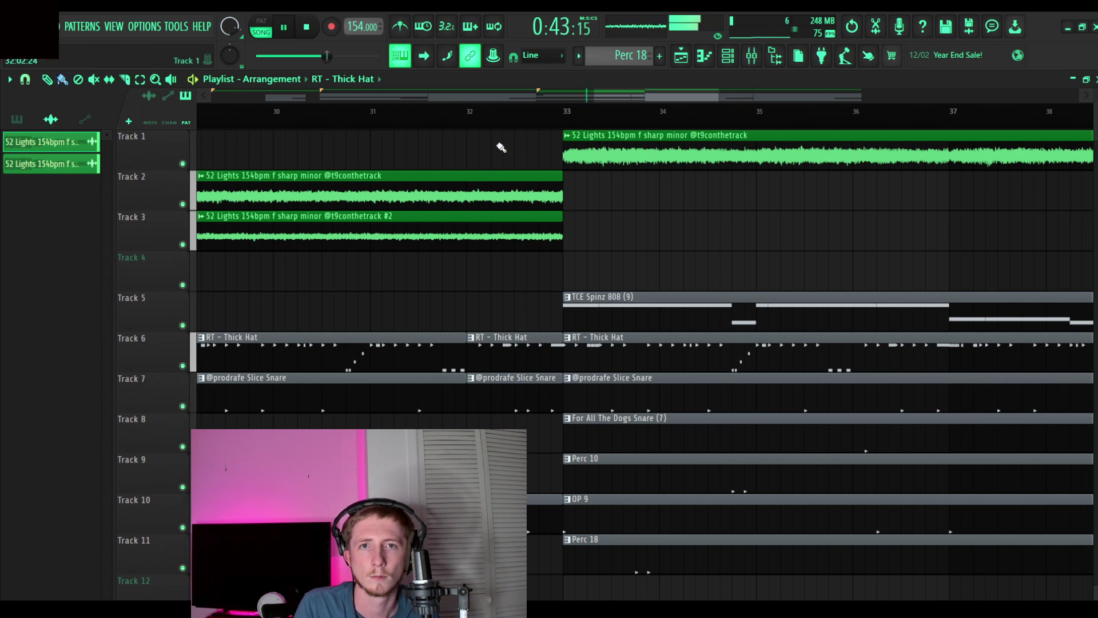
right_click(517, 350)
right_click(516, 390)
right_click(516, 509)
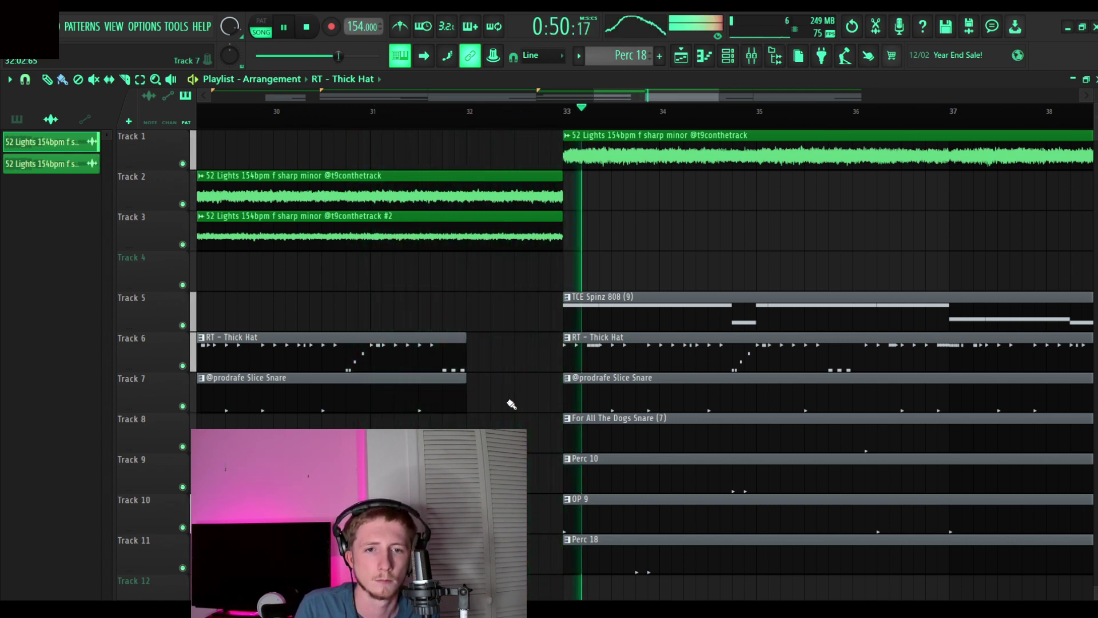
key(space)
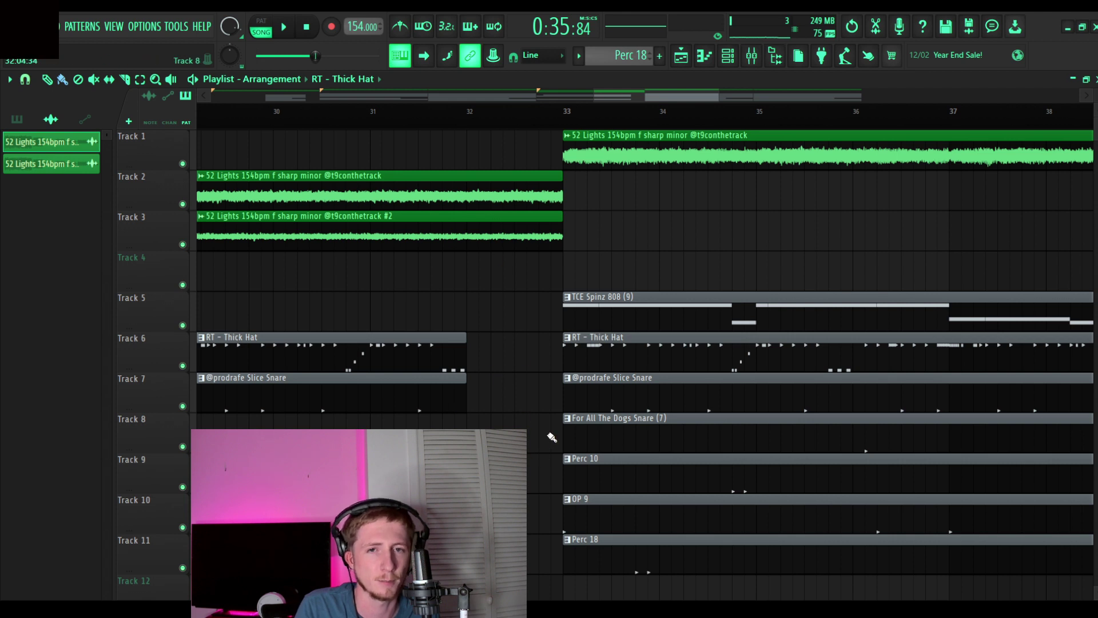
- Slice the clips on tracks 5 to 11 at bars 34 and 35, delete the pieces in between and play back the gap
scroll(802, 130, up, 2)
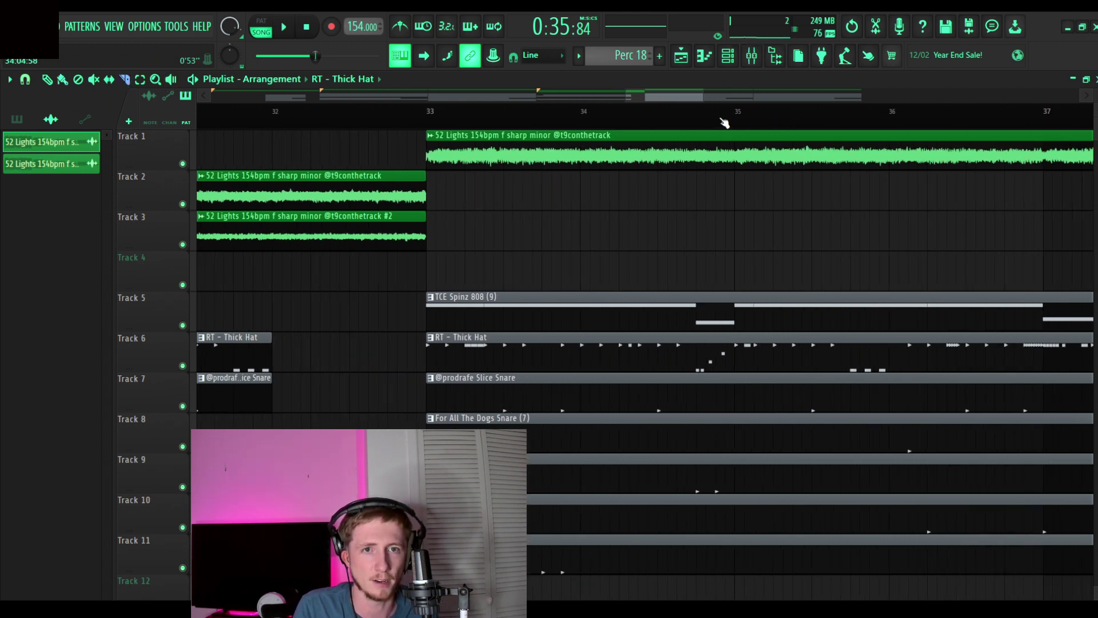
scroll(724, 122, up, 1)
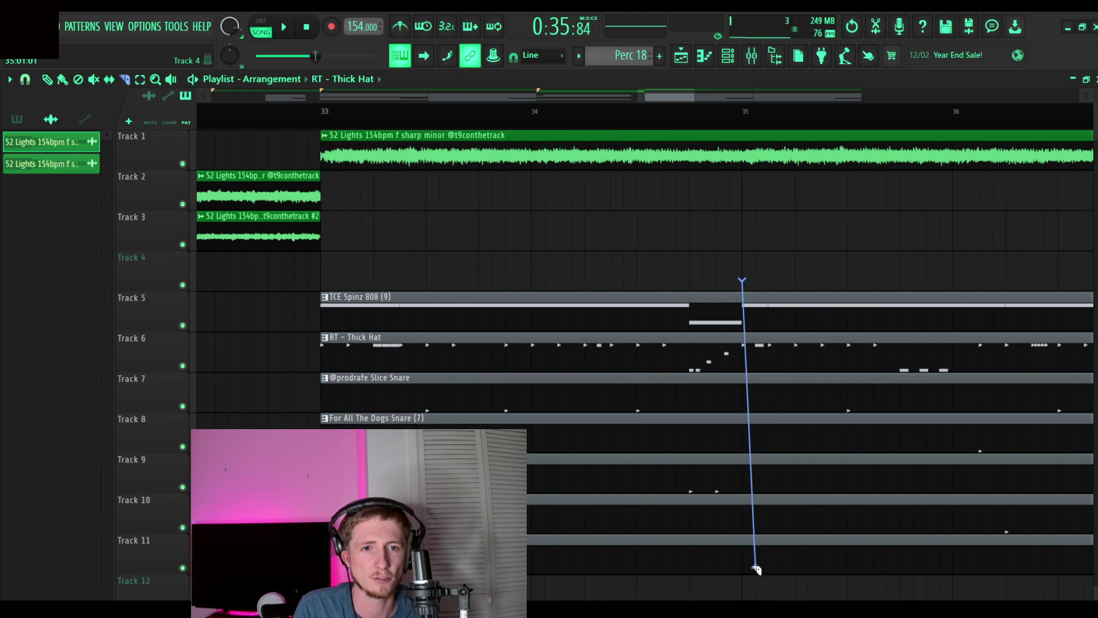
drag(757, 579, 755, 599)
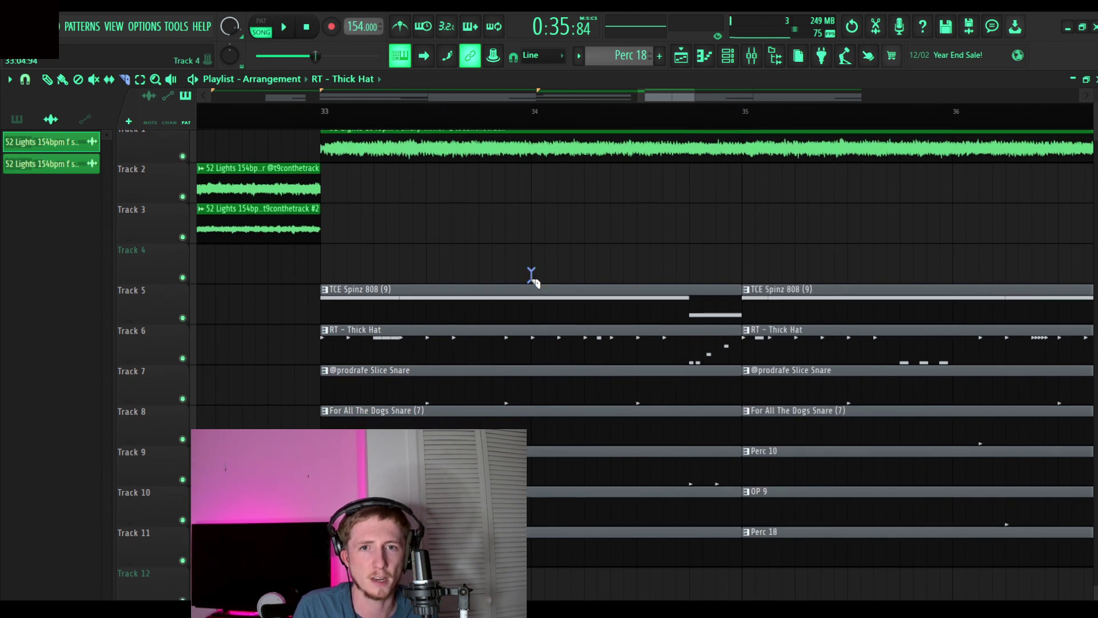
drag(544, 582, 553, 586)
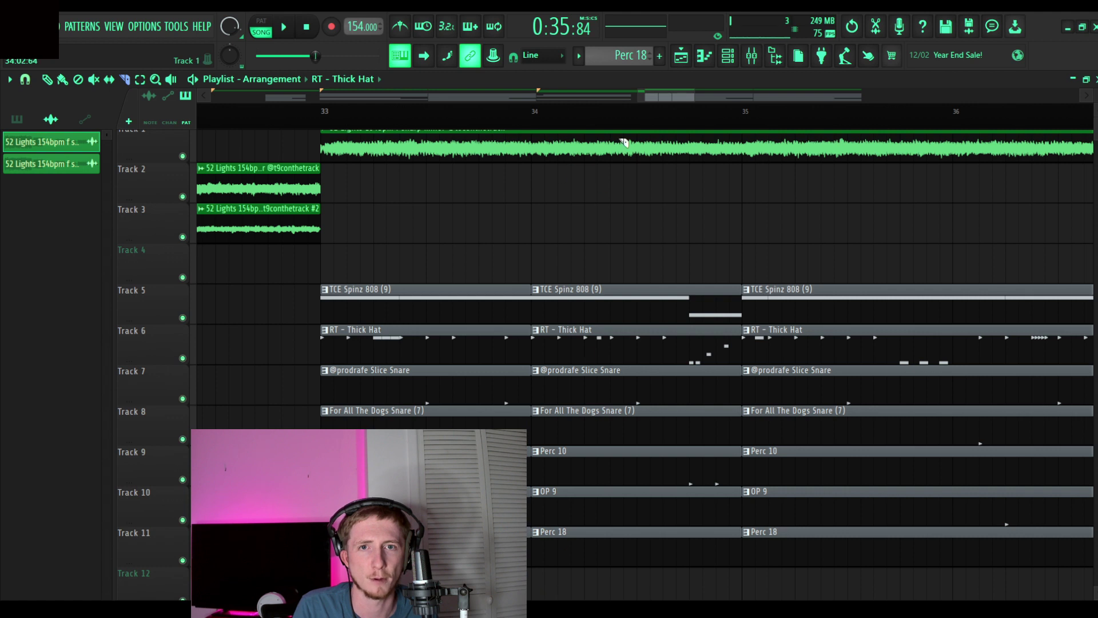
mouse_move(552, 309)
mouse_down()
mouse_move(577, 330)
mouse_move(554, 572)
mouse_up()
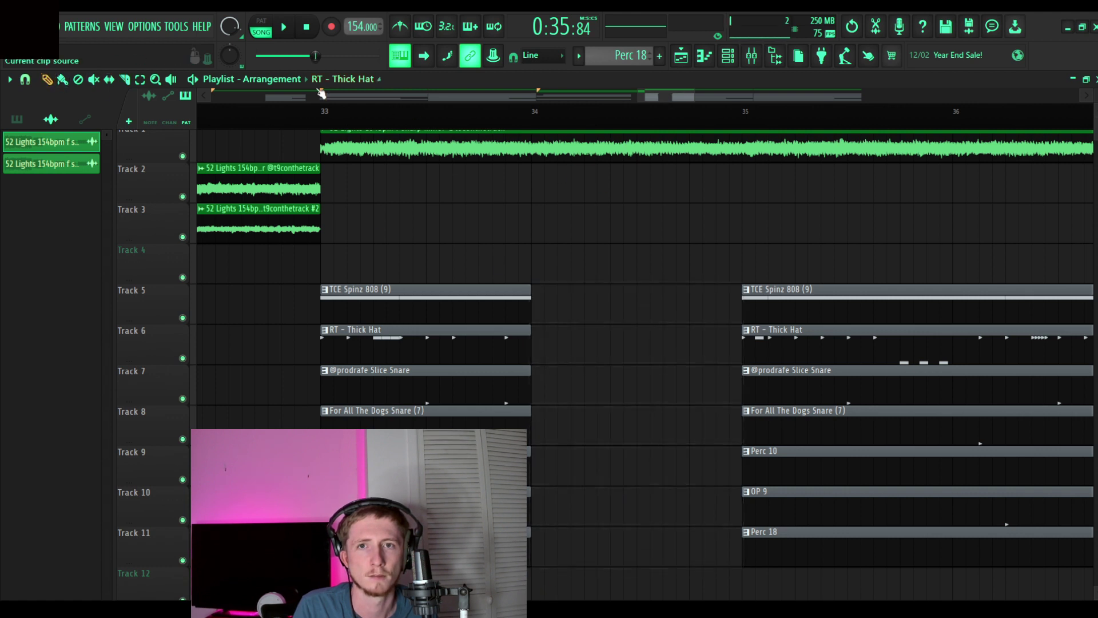
key(space)
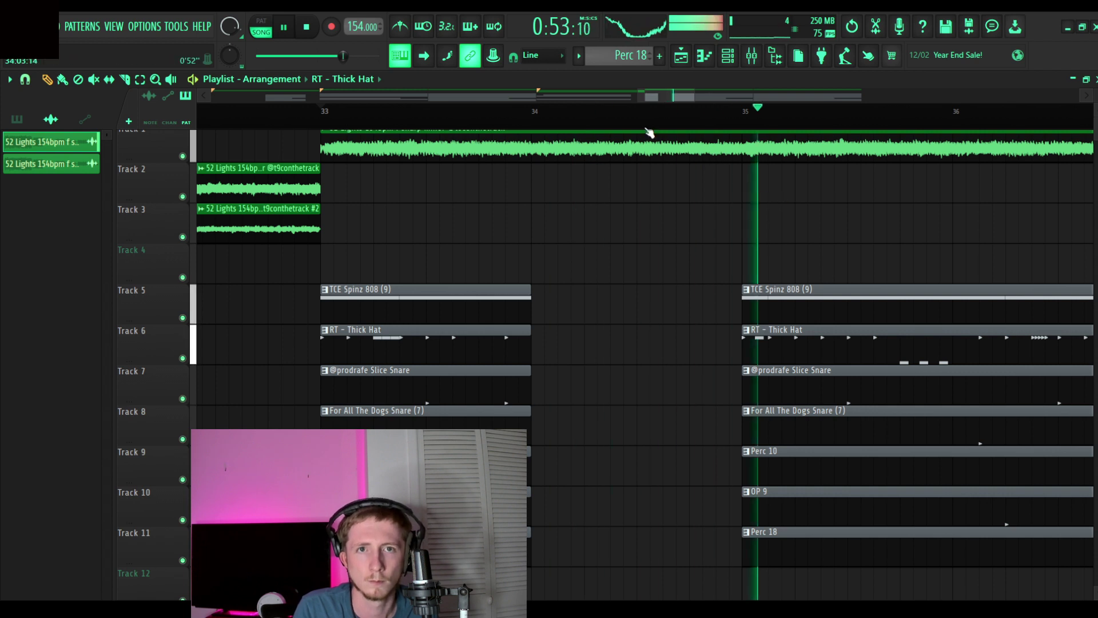
scroll(641, 132, down, 2)
key(space)
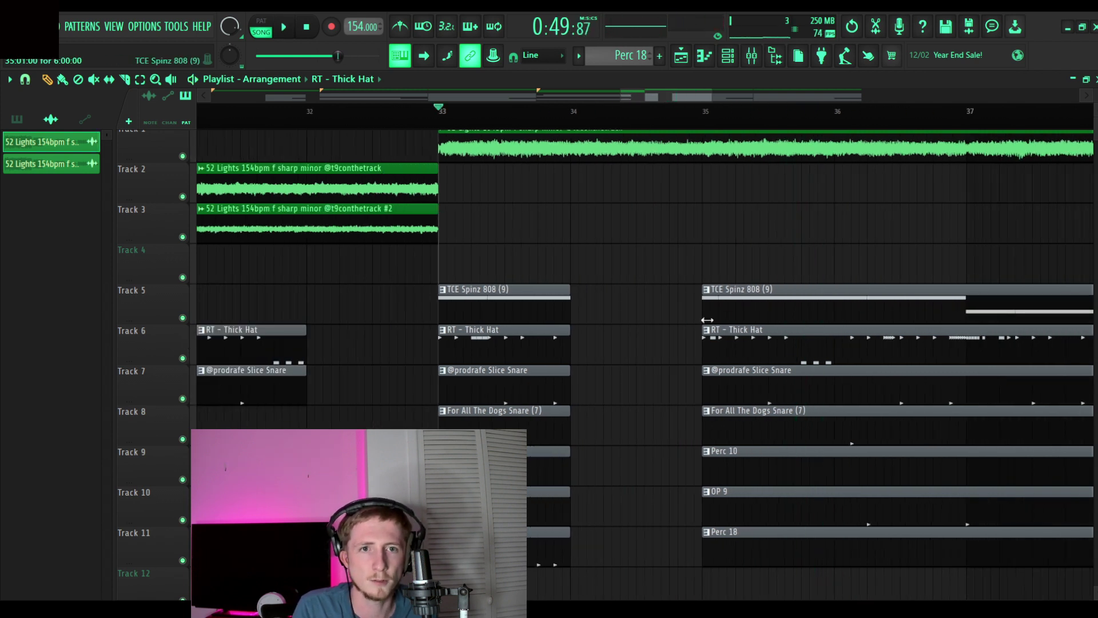
- Try extending the start of the bar 35 TCE Spinz 808 (9) clip back to bar 34 and play it back
drag(708, 319, 634, 330)
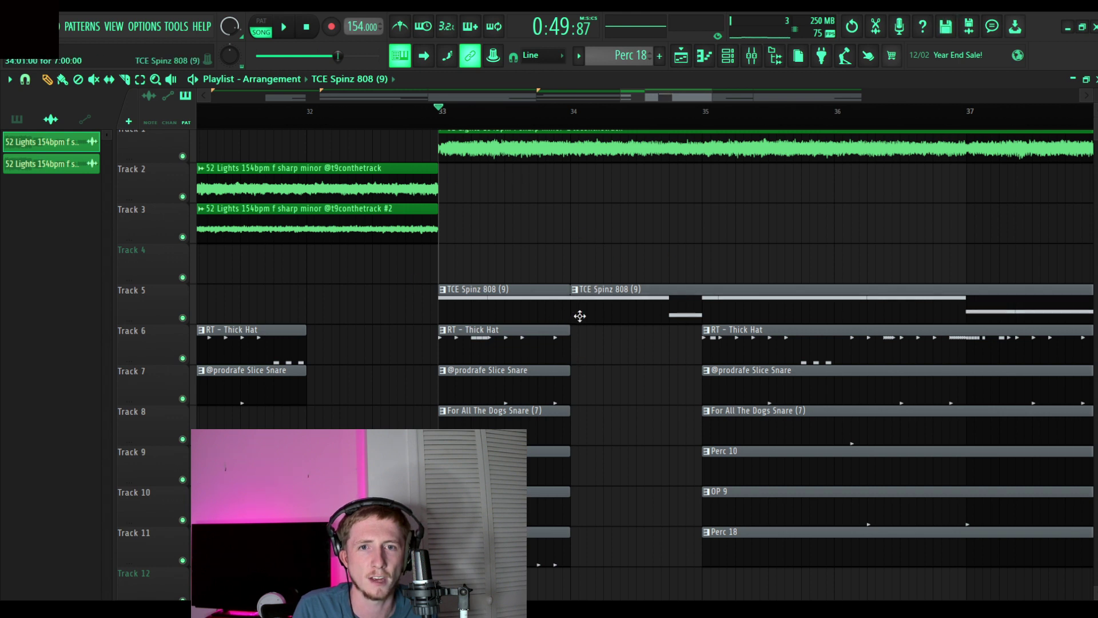
key(space)
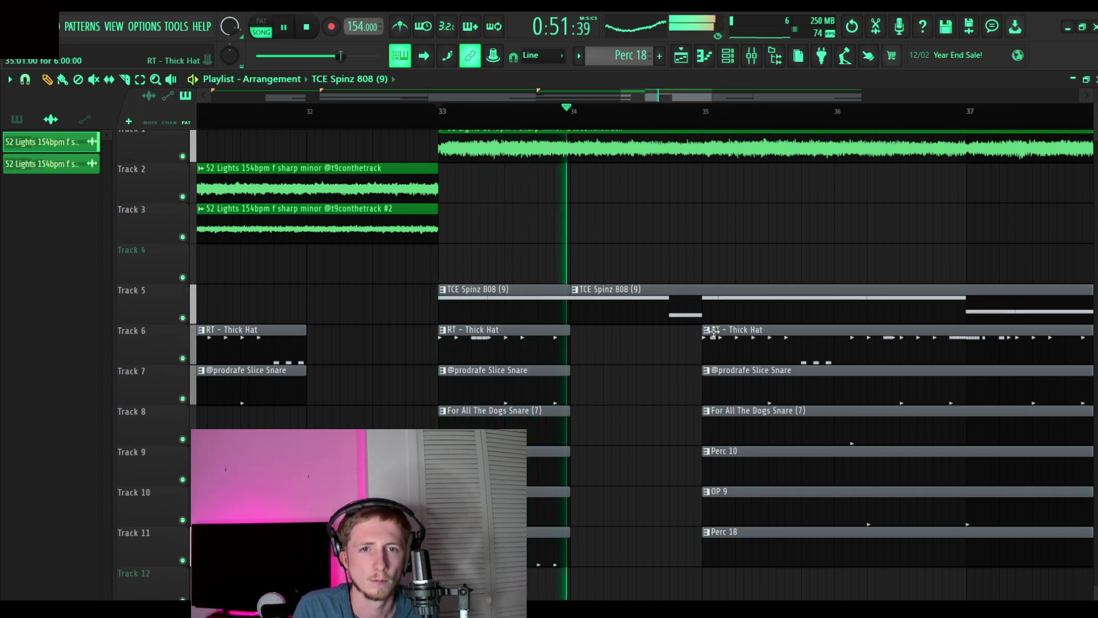
key(space)
- Replace the split 808 on track 5 with one continuous TCE Spinz 808 (9) clip from bar 33 to bar 41 and play it back
right_click(577, 322)
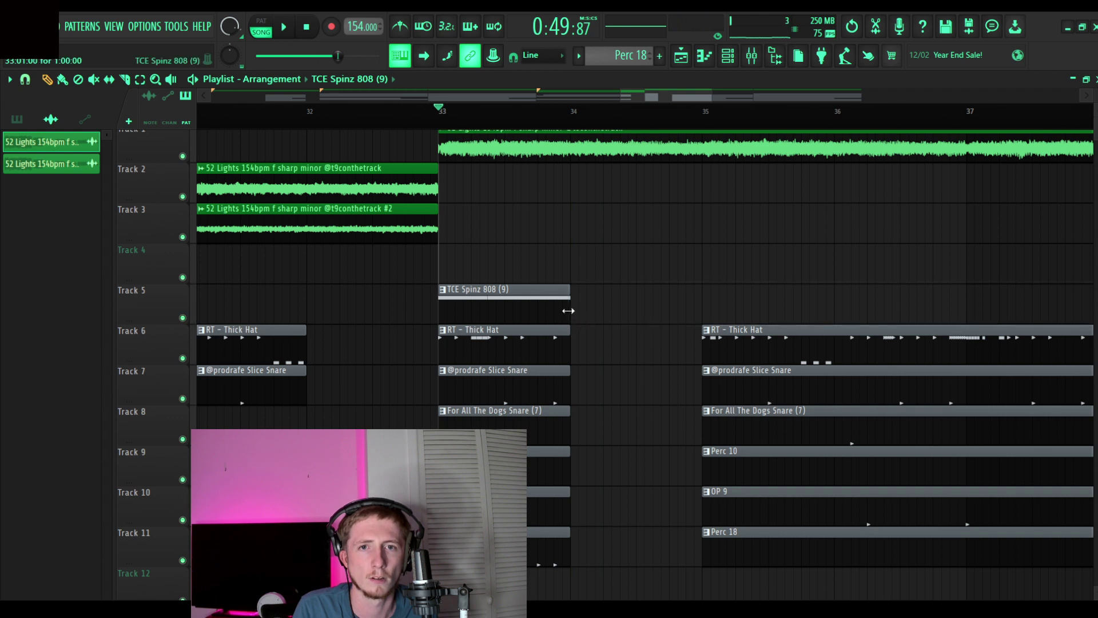
click(573, 314)
right_click(554, 319)
drag(571, 319, 440, 327)
key(space)
key(space)
key(space)
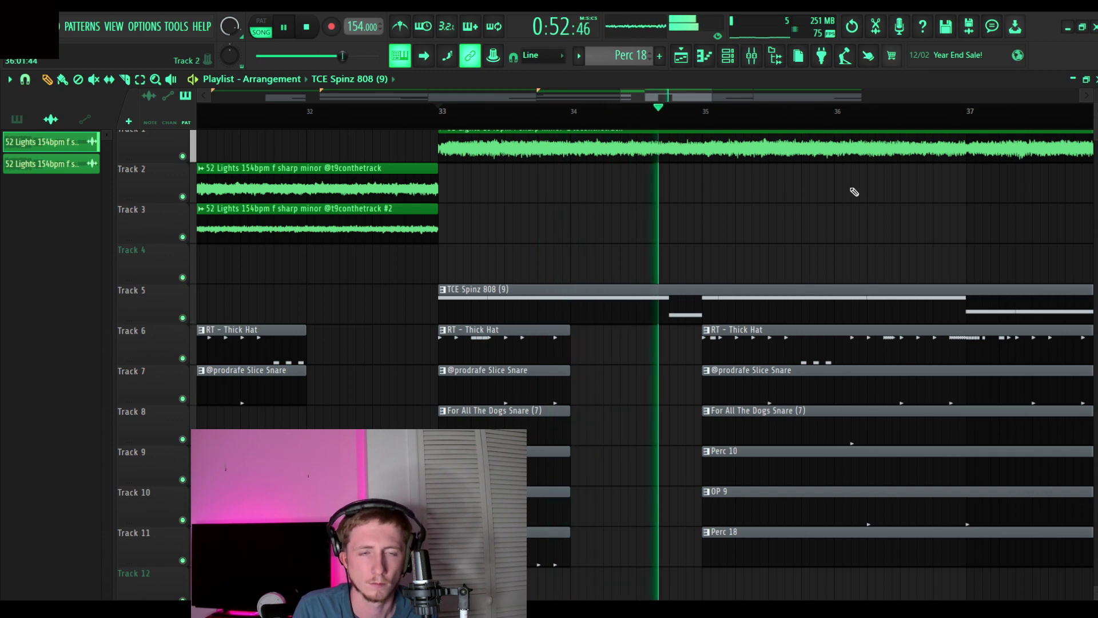
key(space)
ctrl+scroll(678, 225, down, 4)
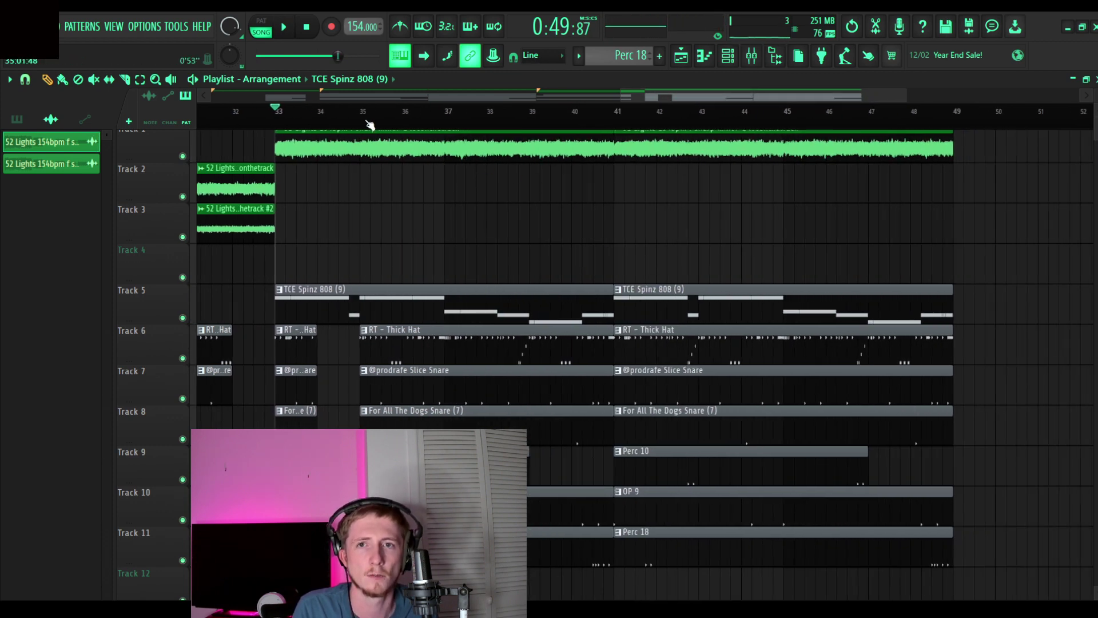
scroll(436, 96, up, 5)
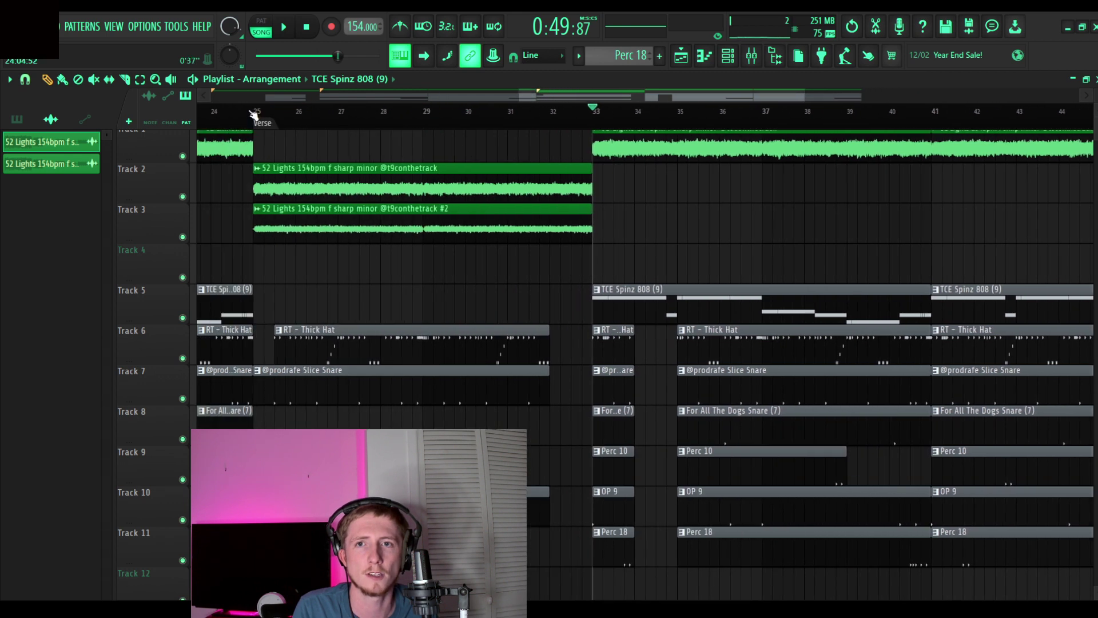
- Play back the arrangement from the Verse marker at bar 25 through to about bar 40
key(space)
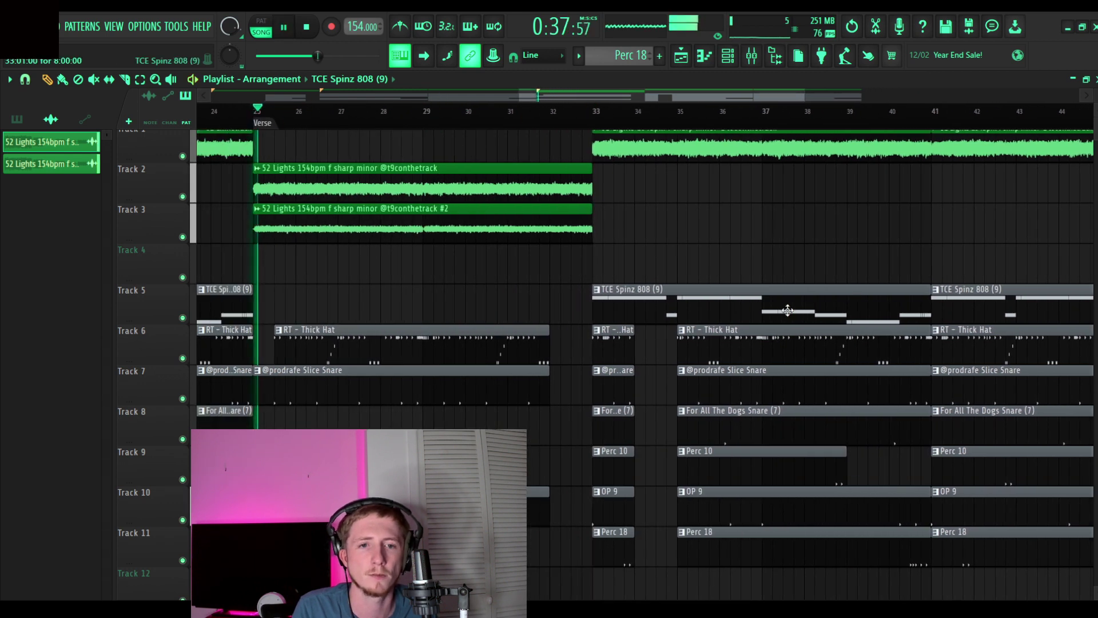
scroll(784, 303, up, 1)
mouse_move(664, 100)
mouse_down()
mouse_move(697, 104)
mouse_move(678, 108)
mouse_up()
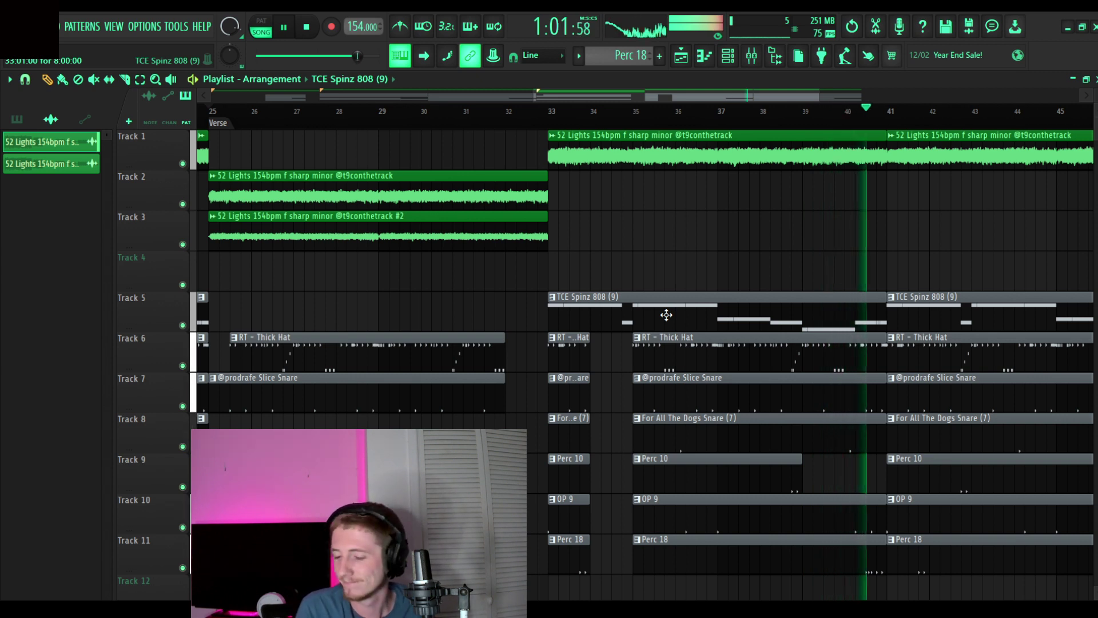
key(space)
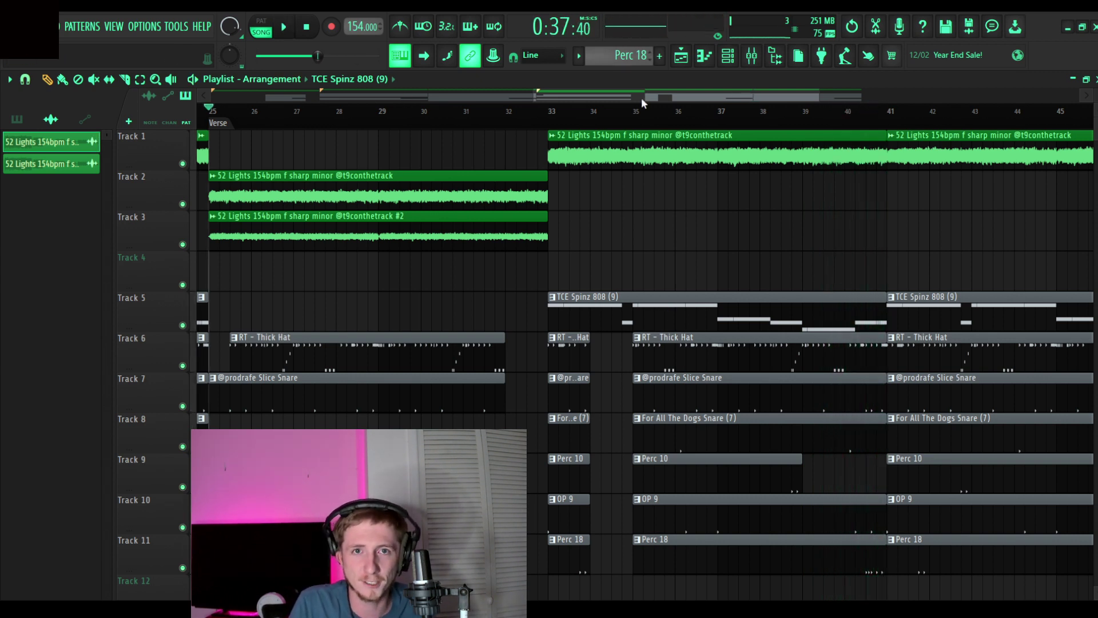
- Trim the start of the bar 41 TCE Spinz 808 (9) clip to bar 43 and the RT - Thick Hat clip to mid-bar 41
drag(639, 97, 806, 120)
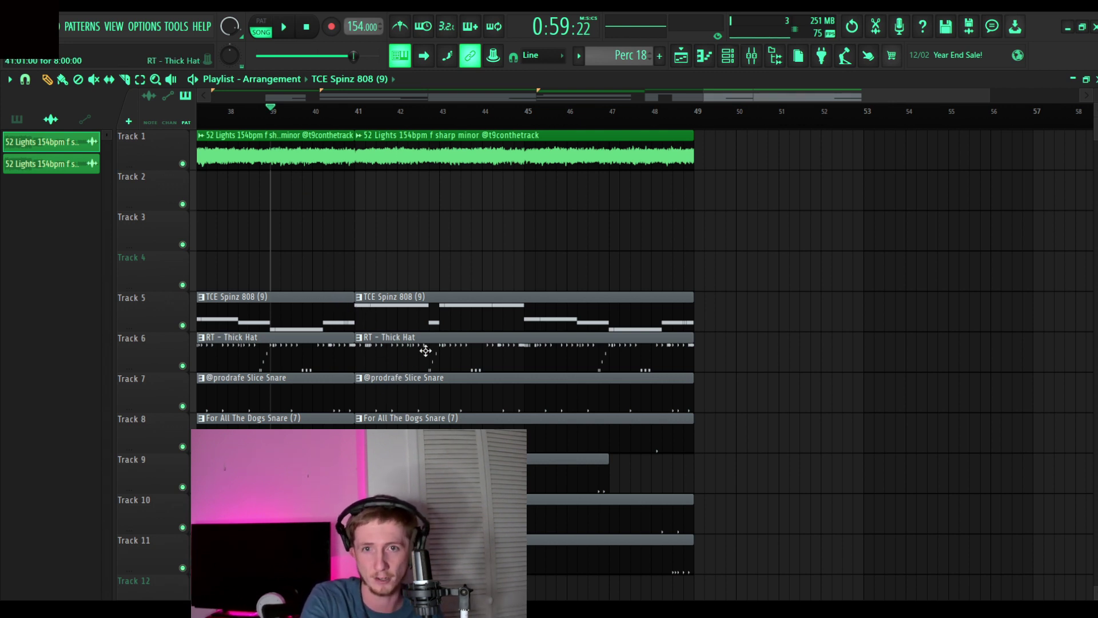
drag(359, 323, 382, 328)
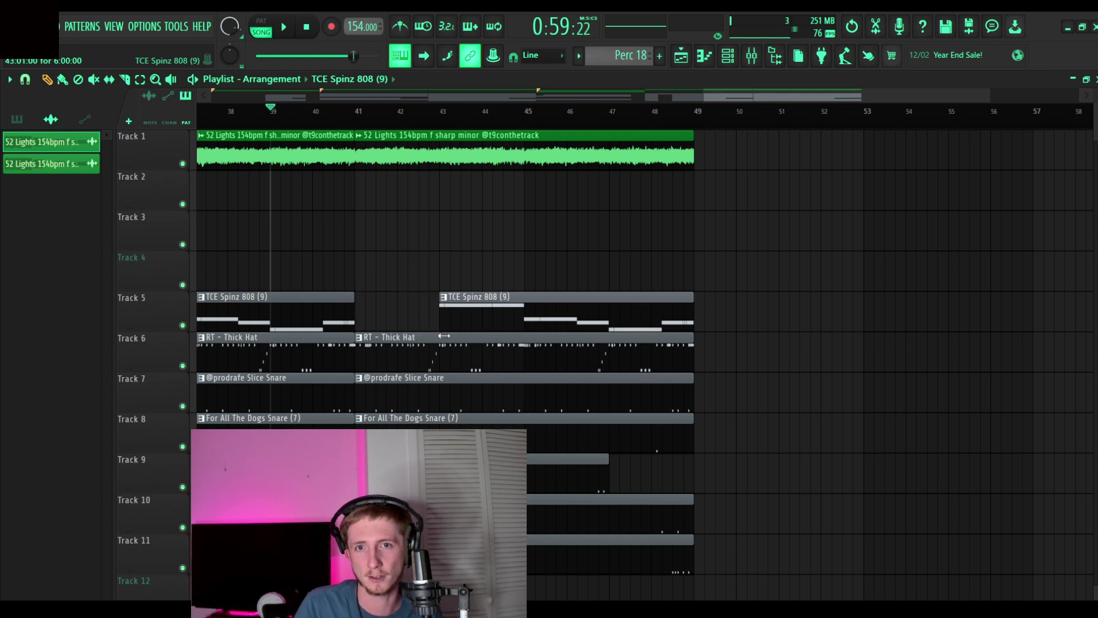
scroll(408, 154, up, 2)
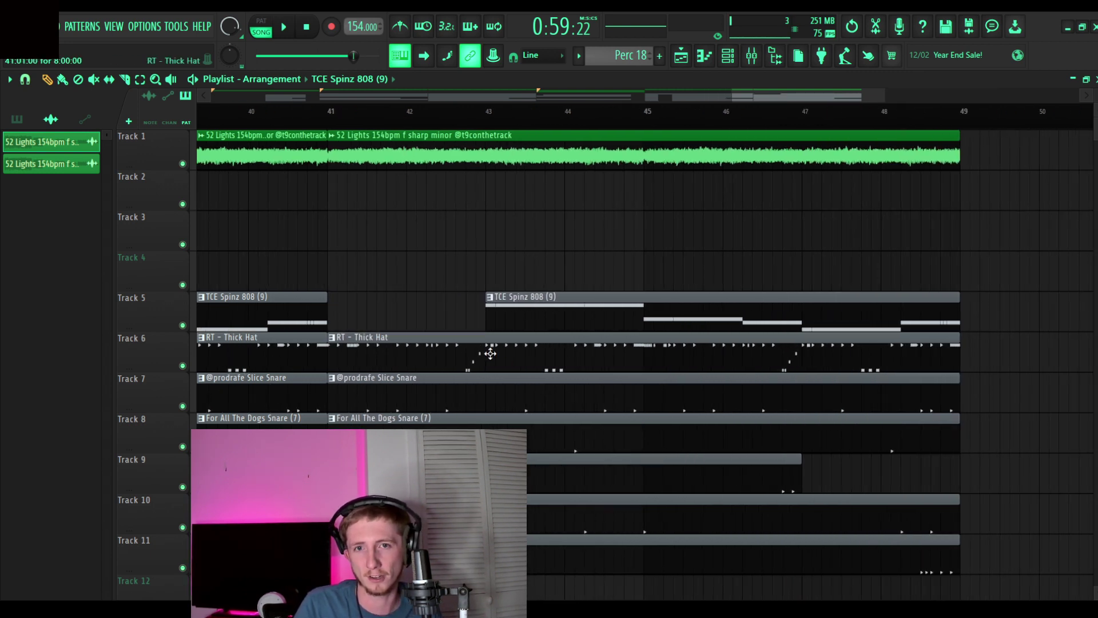
drag(333, 363, 379, 378)
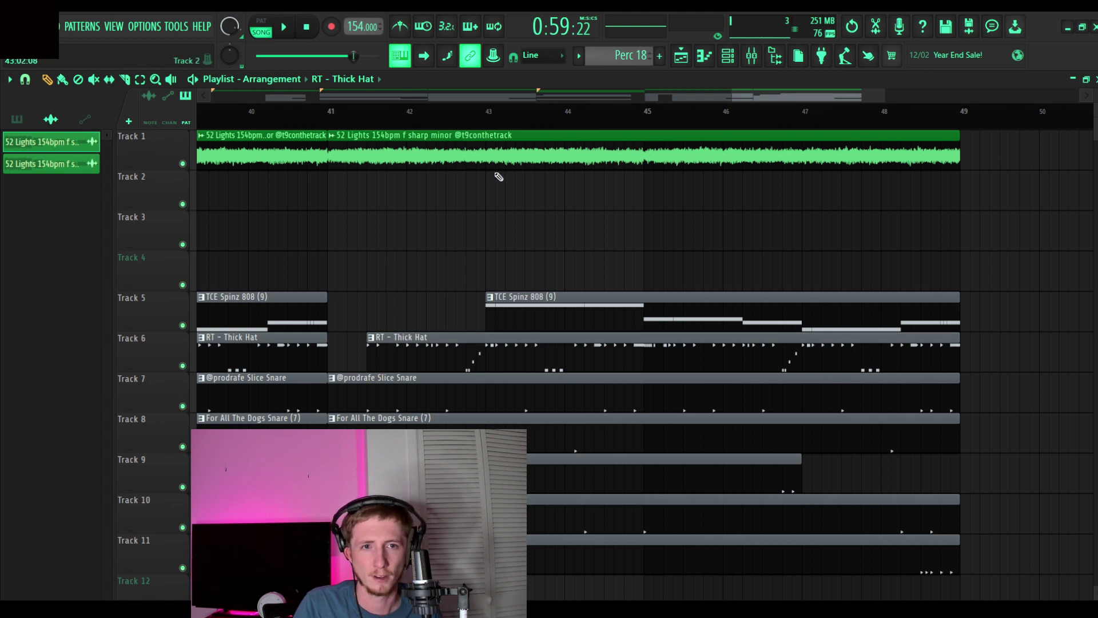
- Slice the drum clips at 48:02, delete the ends on tracks 6 to 10, shorten the last Perc 18 piece and play it back
scroll(980, 134, up, 3)
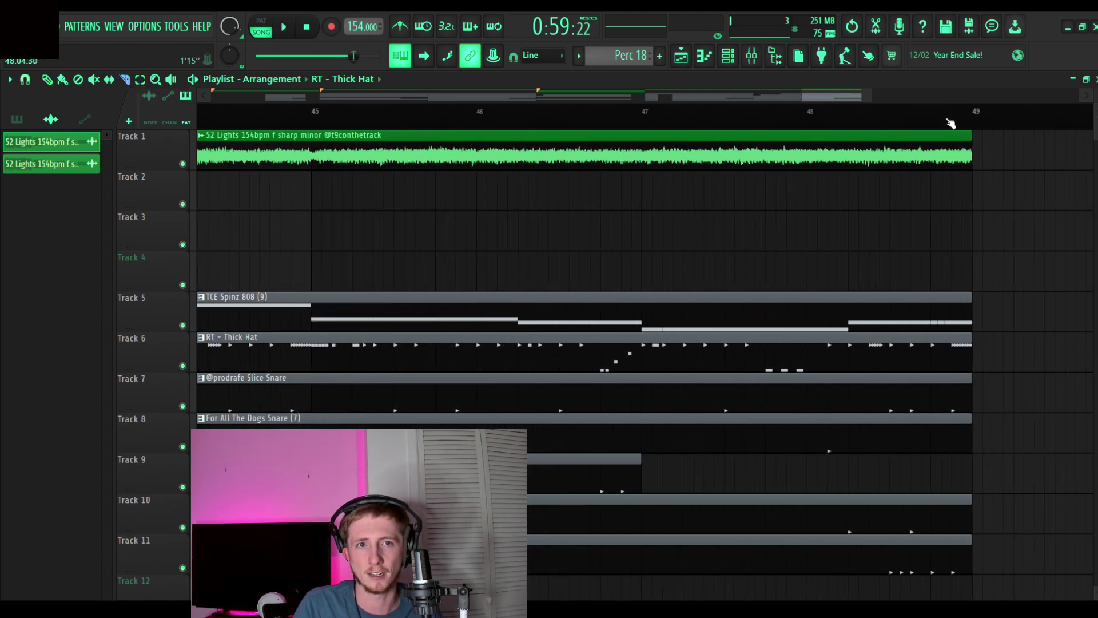
drag(832, 339, 829, 592)
right_click(896, 276)
right_click(895, 317)
right_click(891, 356)
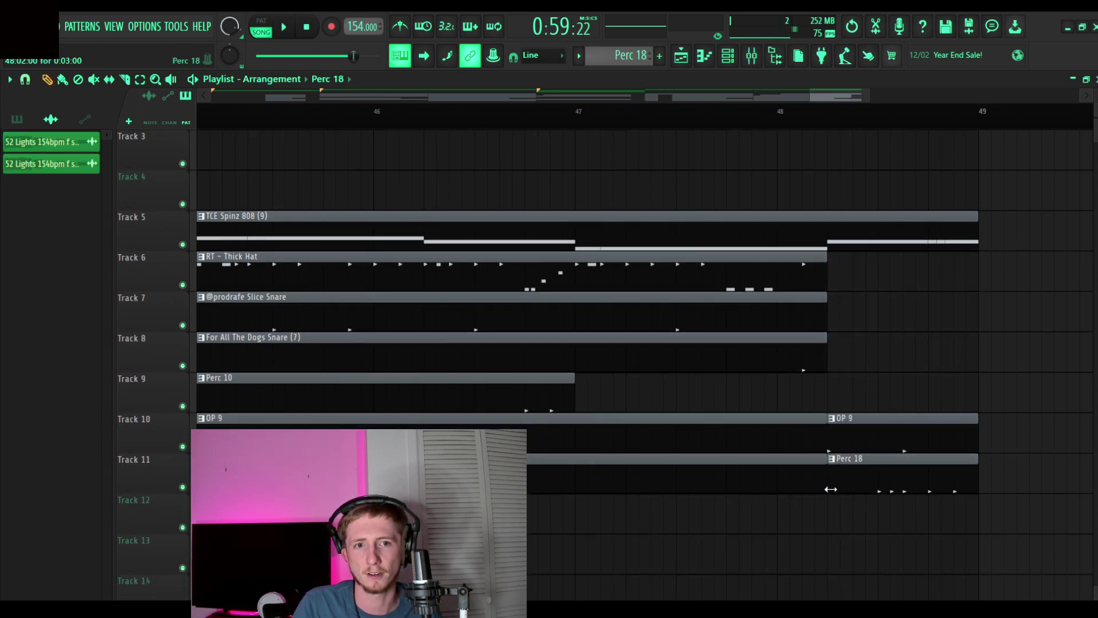
right_click(876, 419)
scroll(618, 118, down, 4)
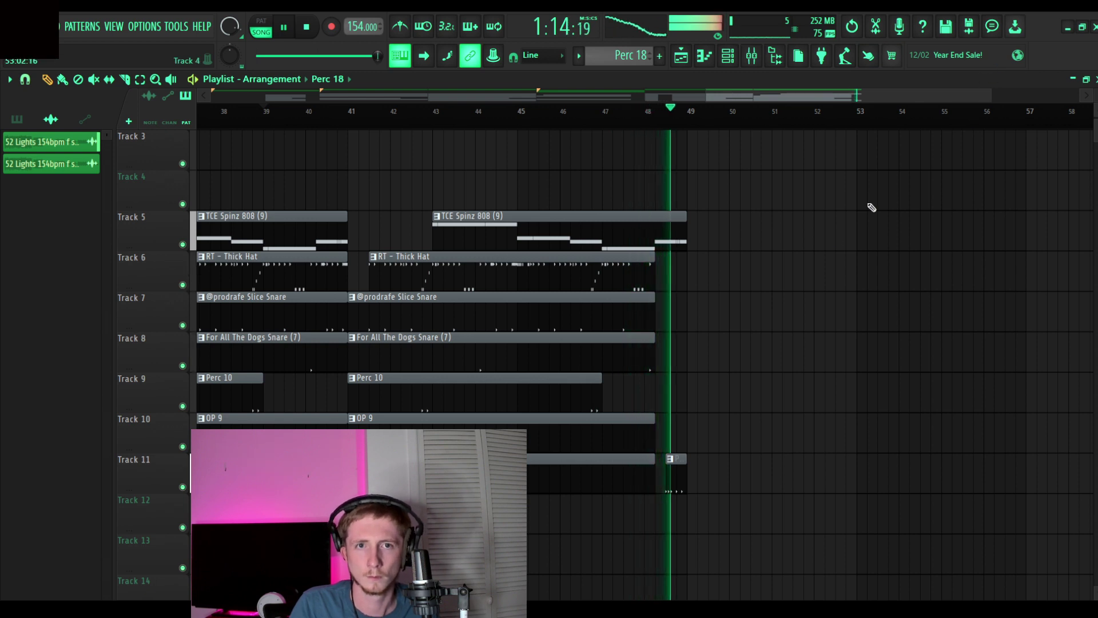
key(space)
- Shorten the ends of the RT - Thick Hat and For All The Dogs Snare (7) clips near bar 48 and play the ending back
scroll(668, 125, up, 3)
scroll(668, 124, up, 2)
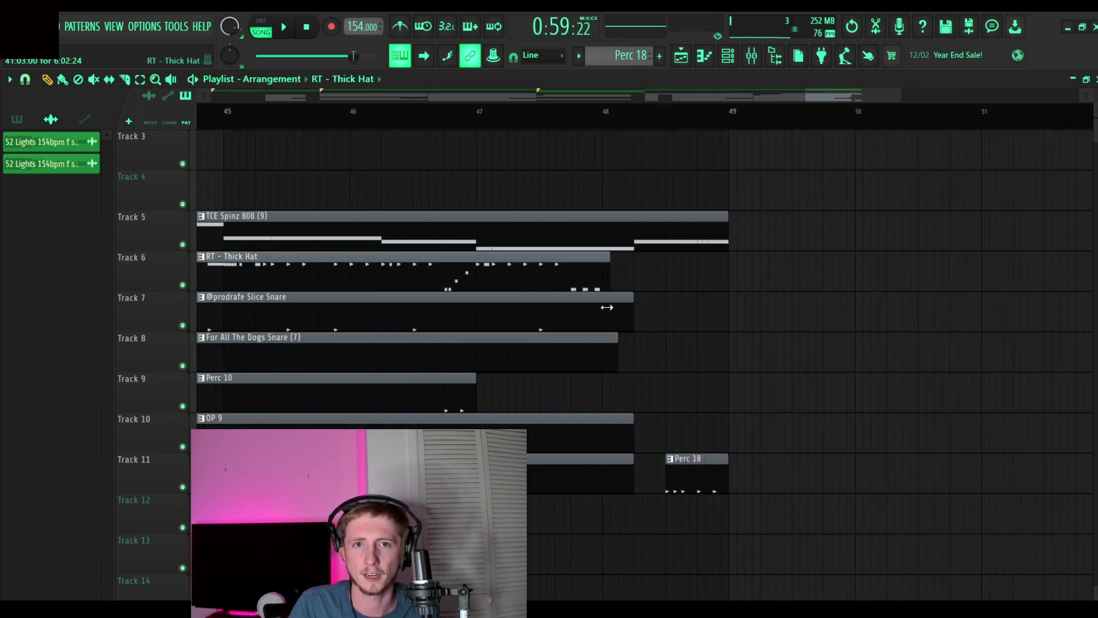
scroll(434, 108, down, 3)
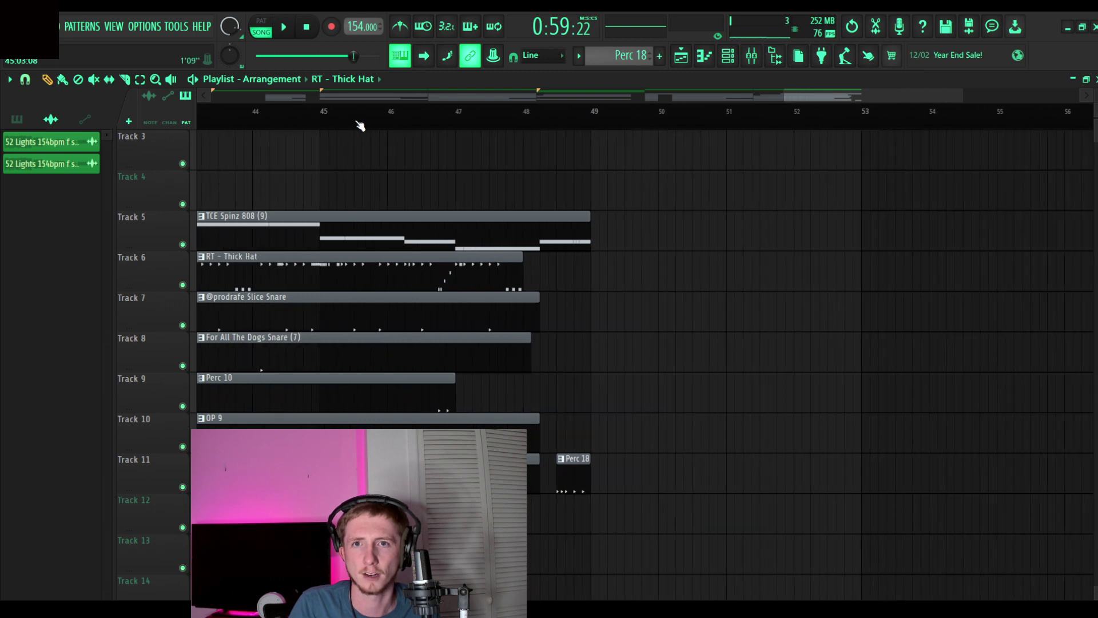
key(space)
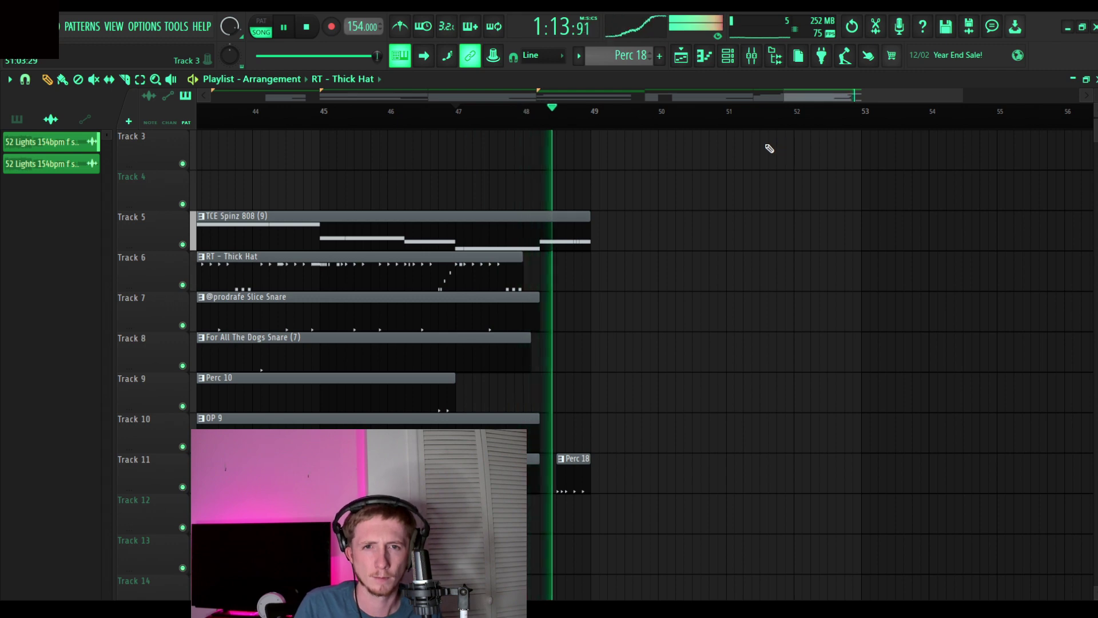
scroll(631, 128, down, 3)
scroll(631, 129, down, 3)
key(space)
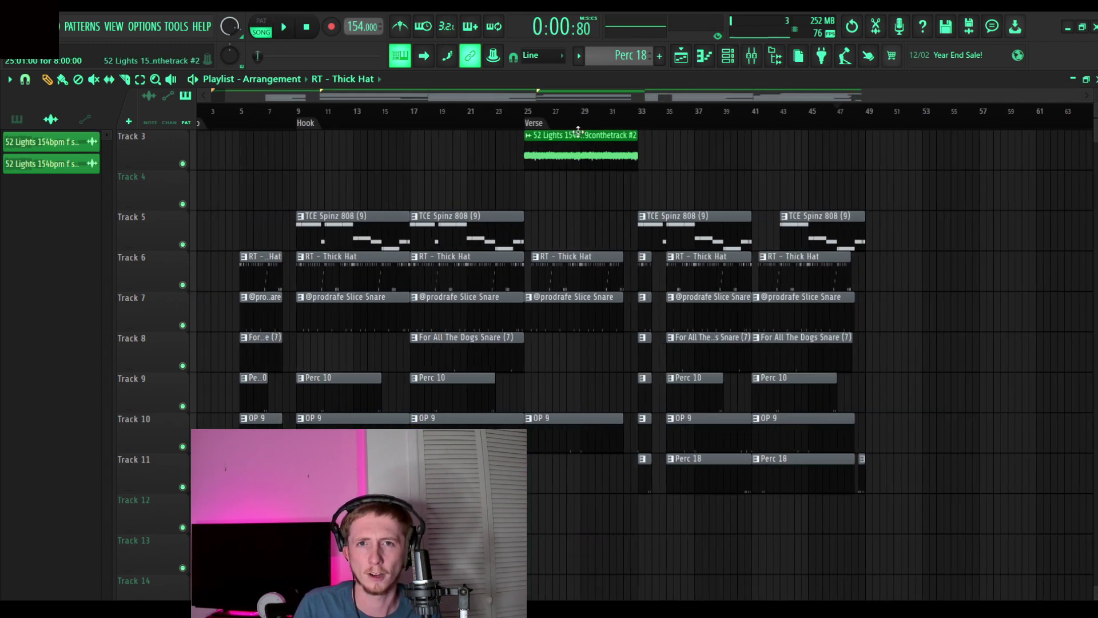
- Select all clips from the hook at bar 9 up to bar 49 and duplicate them onto bars 49 to 89
scroll(341, 181, up, 2)
click(140, 80)
scroll(311, 151, up, 2)
scroll(312, 151, down, 3)
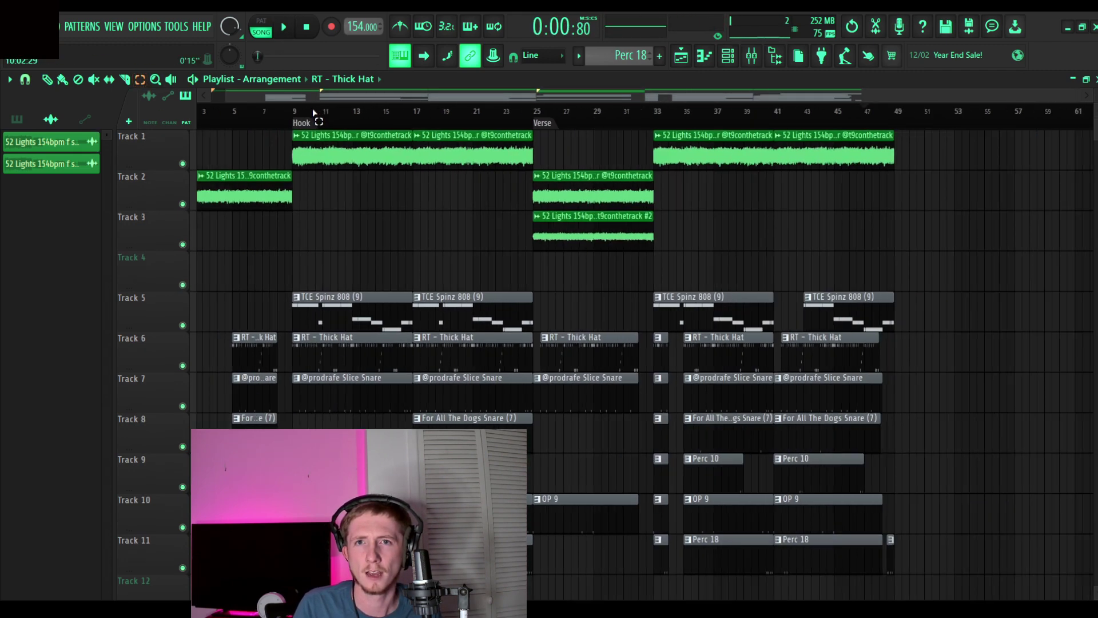
drag(317, 137, 944, 583)
scroll(1024, 317, up, 4)
key(ctrl+b)
scroll(1030, 324, right, 1)
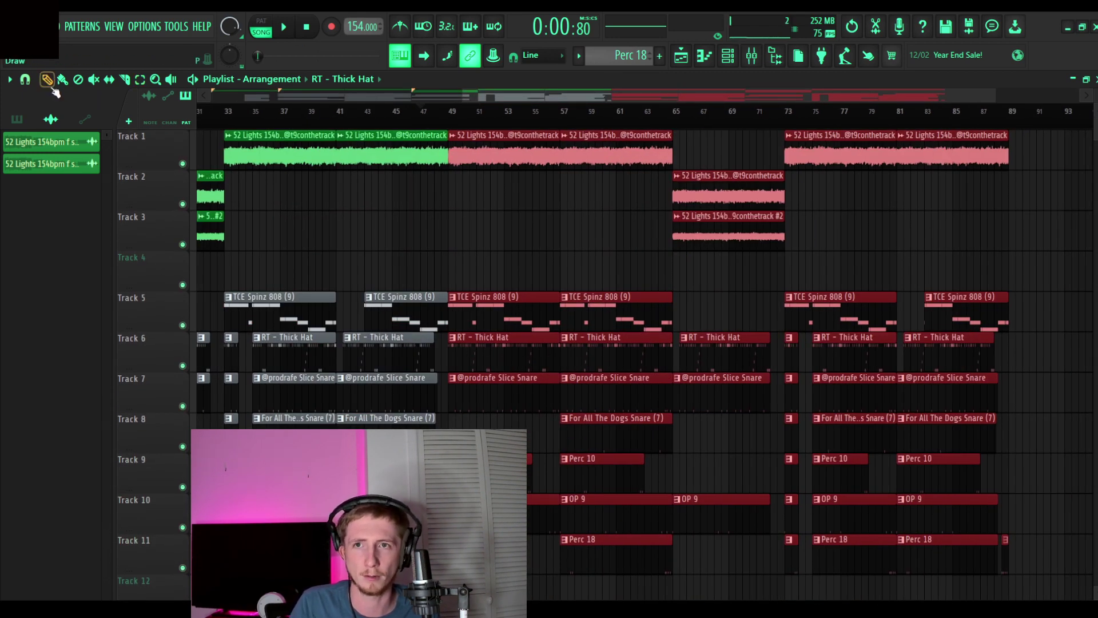
- Deselect the duplicated clips and play back the transition from bar 41 into the second hook at bar 49
drag(426, 123, 338, 118)
scroll(398, 117, down, 3)
ctrl+click(1003, 278)
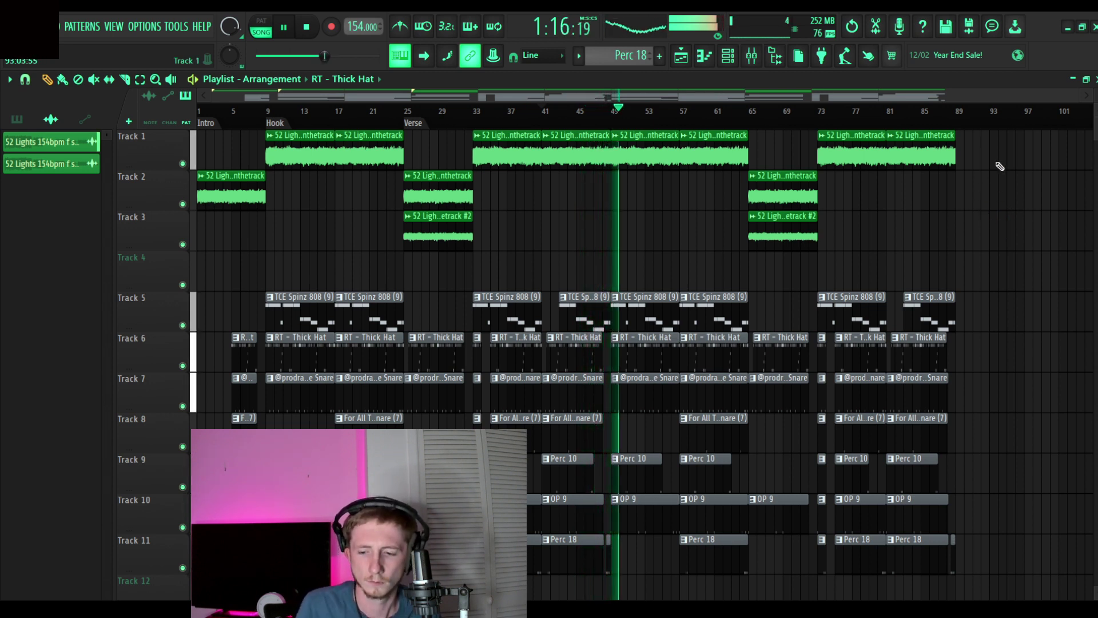
key(space)
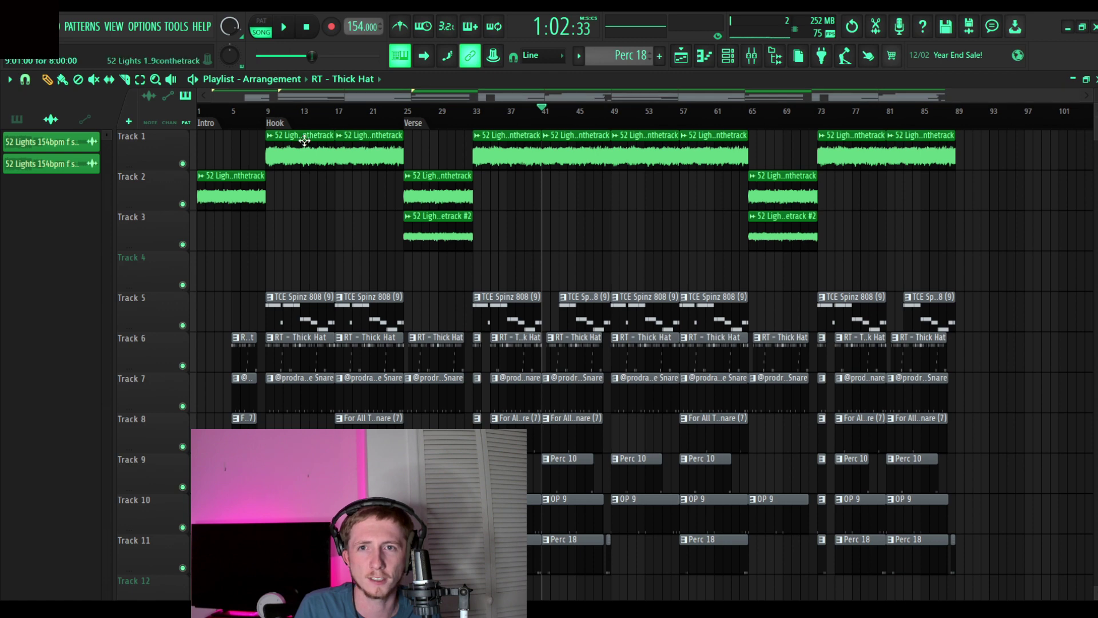
- Add a timeline marker named Hook and place it at bar 49
scroll(292, 135, up, 3)
drag(341, 98, 62, 103)
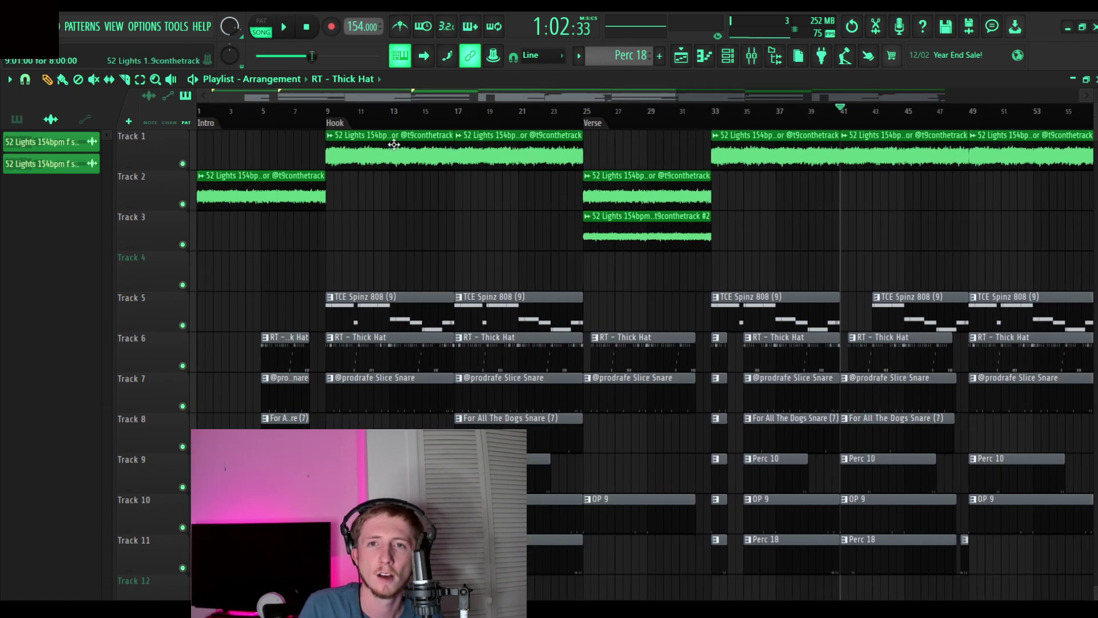
scroll(374, 127, down, 4)
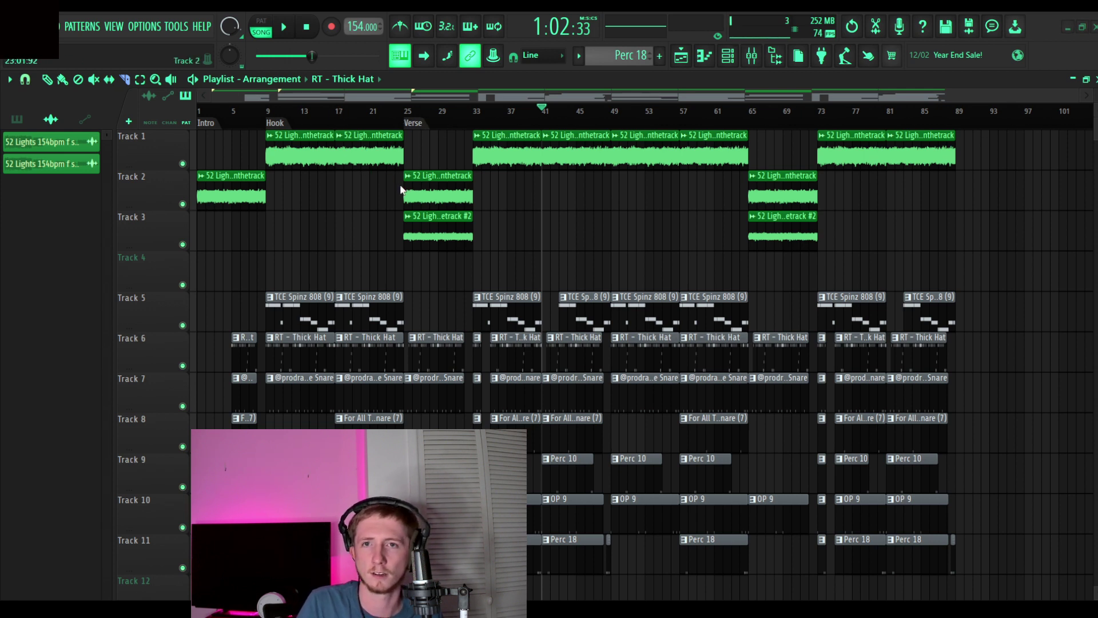
text(Hook)
key(Return)
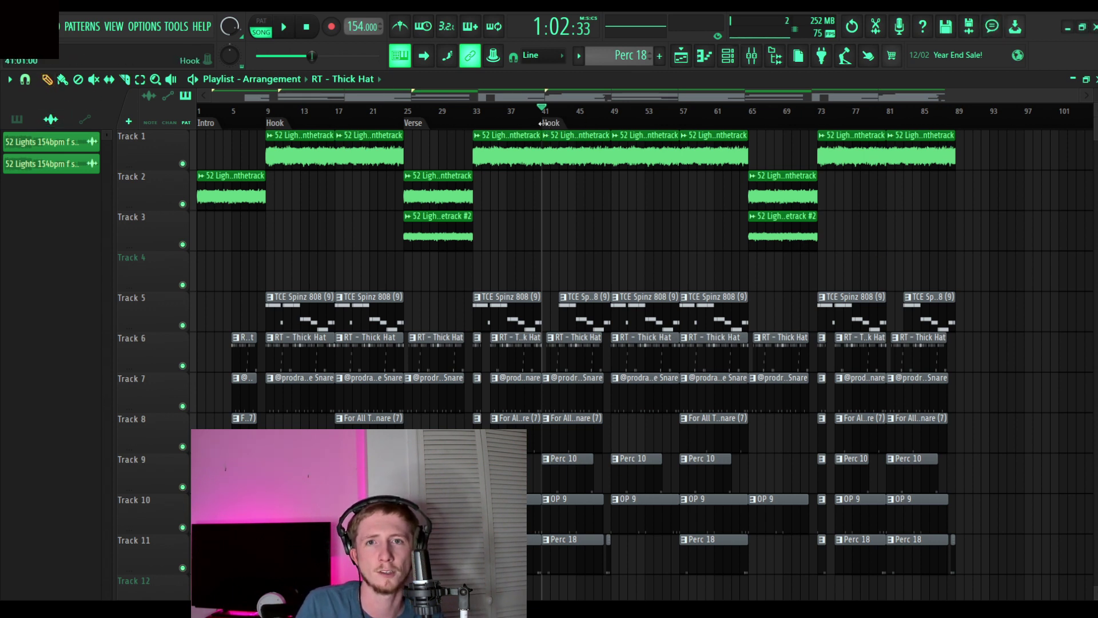
drag(544, 123, 613, 123)
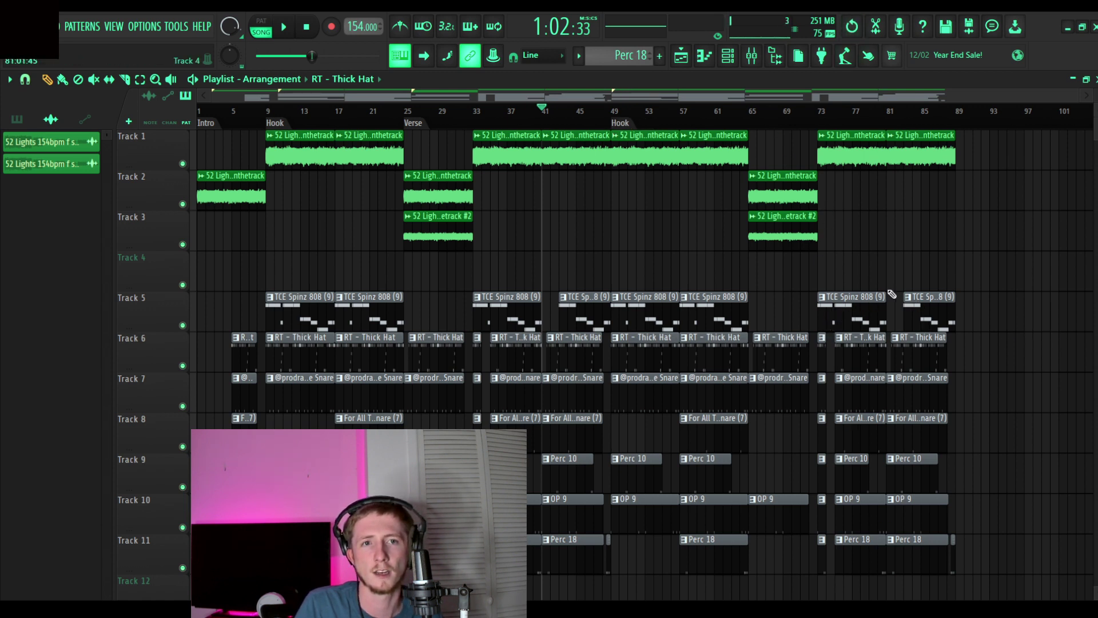
- Delete all clips between bars 81 and 89 at the end of the arrangement
right_click(920, 150)
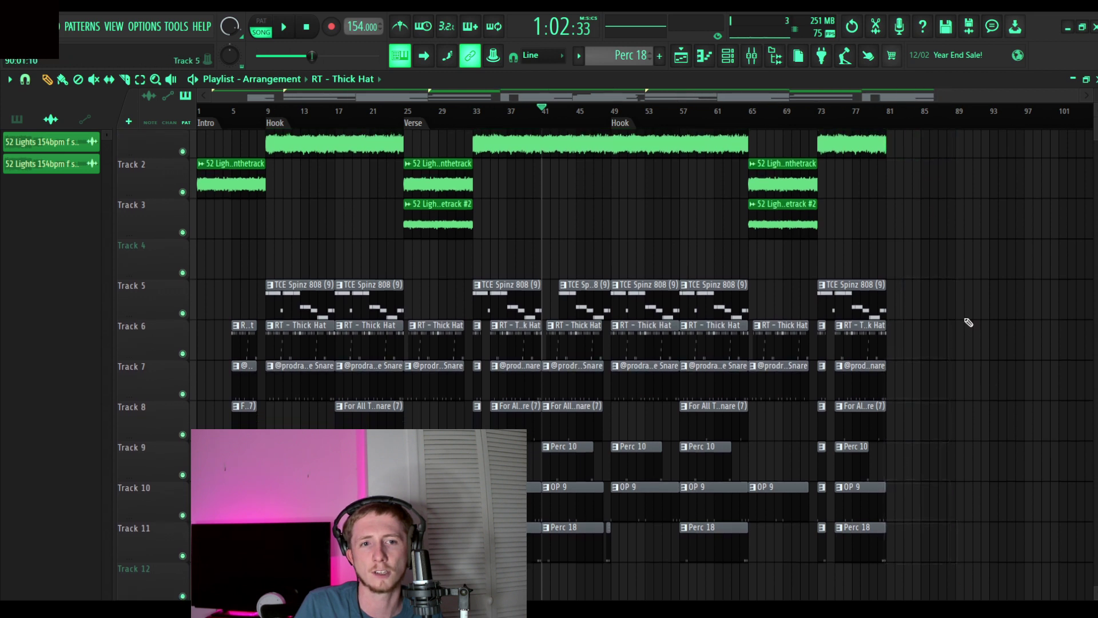
scroll(463, 212, up, 1)
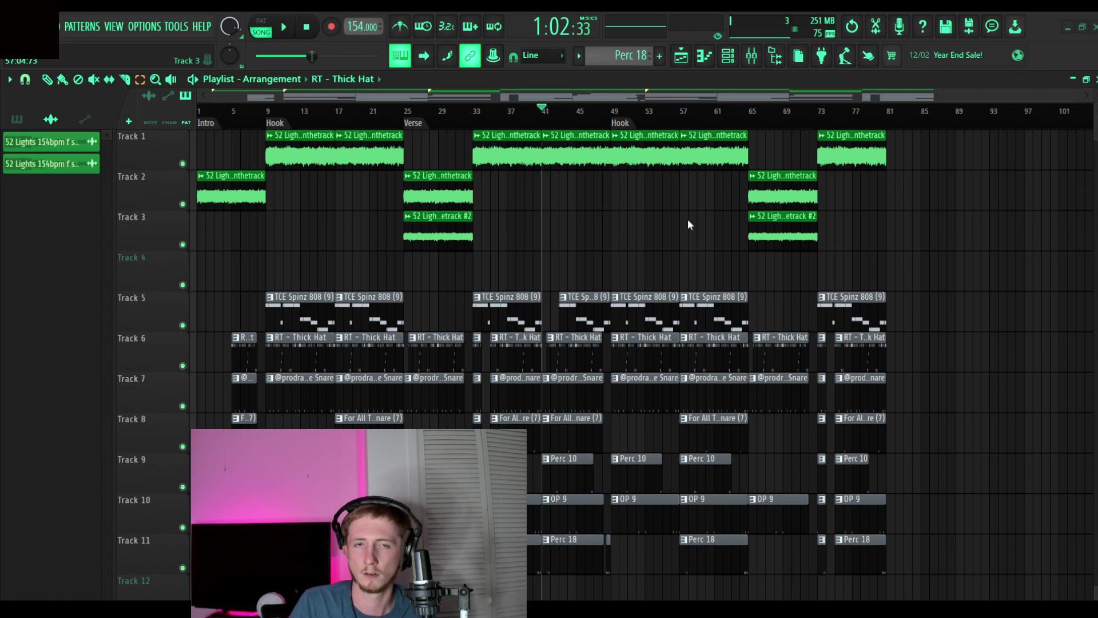
- Add a timeline marker named Verse and place it at bar 65
key(Return)
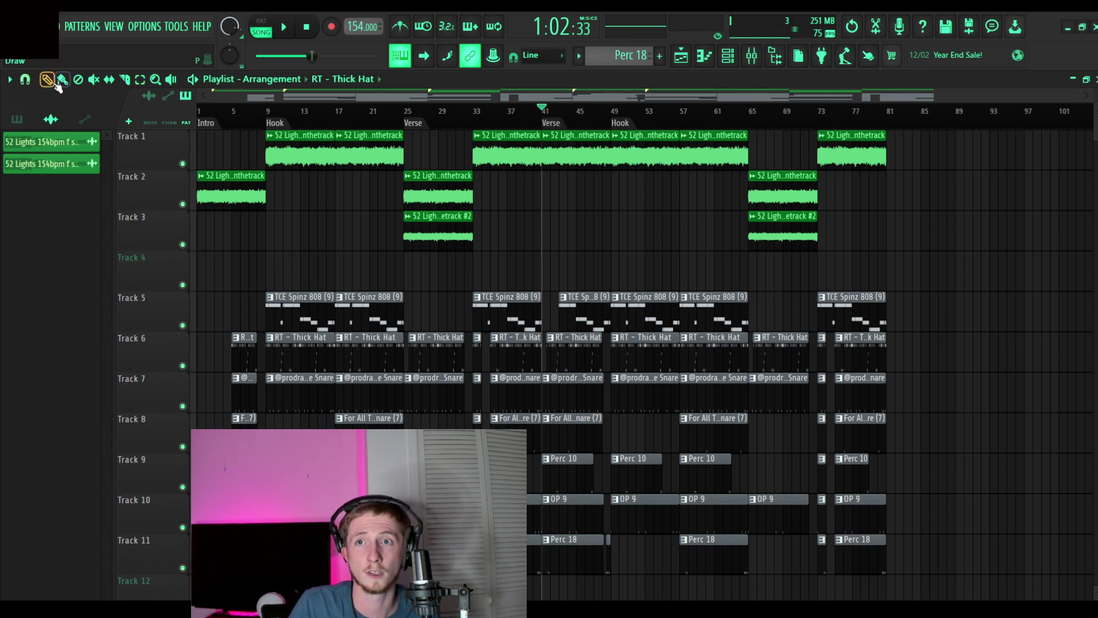
mouse_move(544, 123)
mouse_down()
mouse_move(970, 153)
mouse_move(886, 137)
mouse_up()
scroll(875, 108, up, 1)
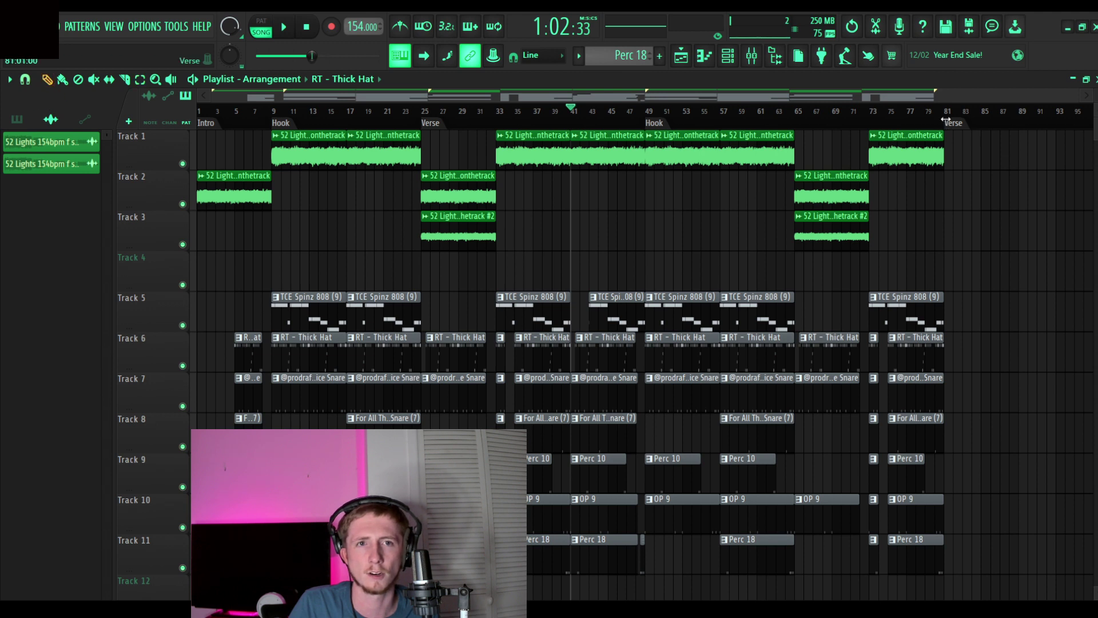
mouse_move(946, 121)
mouse_down()
mouse_move(809, 122)
mouse_move(801, 138)
mouse_up()
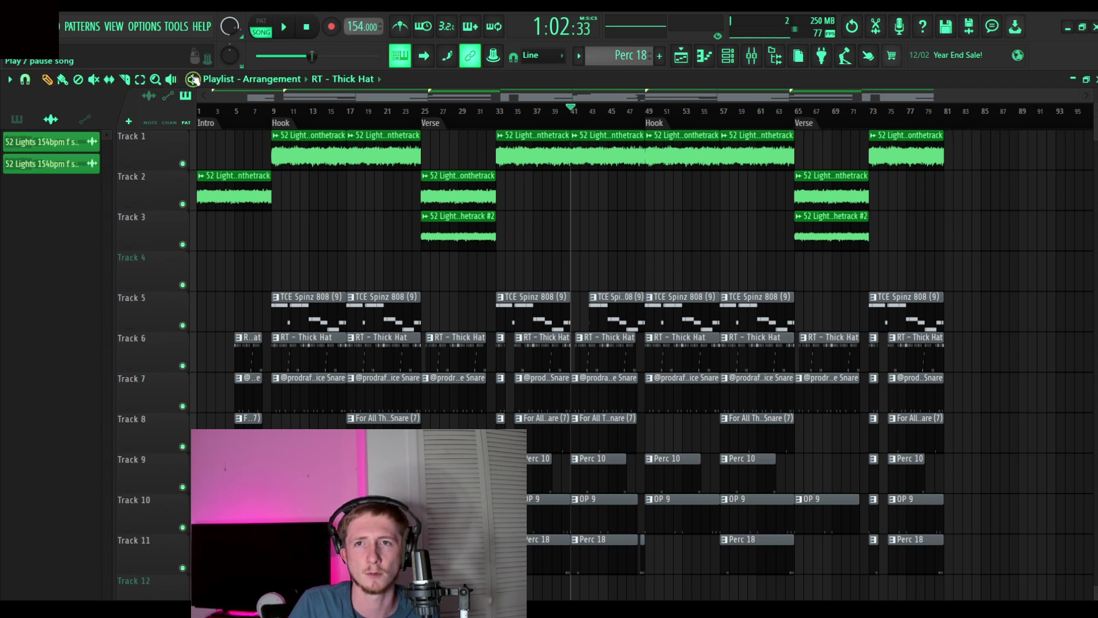
- Duplicate the clips of bars 49 to 73 onto bars 81 to 105, set the playhead at the arrangement's end and deselect the clips
drag(659, 132, 855, 569)
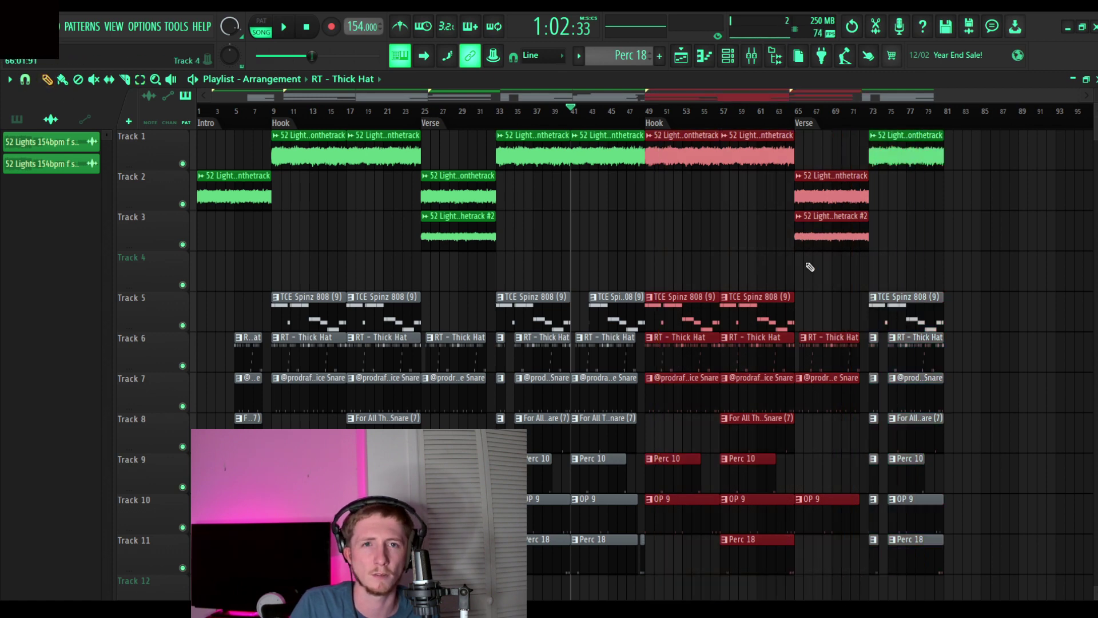
key(ctrl+b)
scroll(970, 126, down, 2)
click(972, 114)
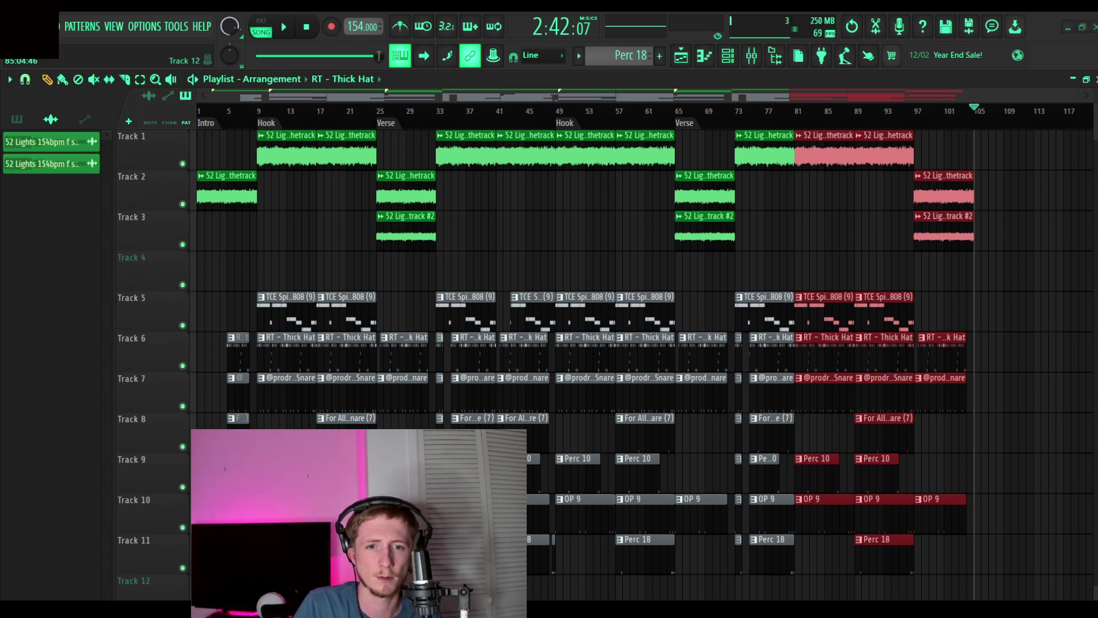
click(978, 375)
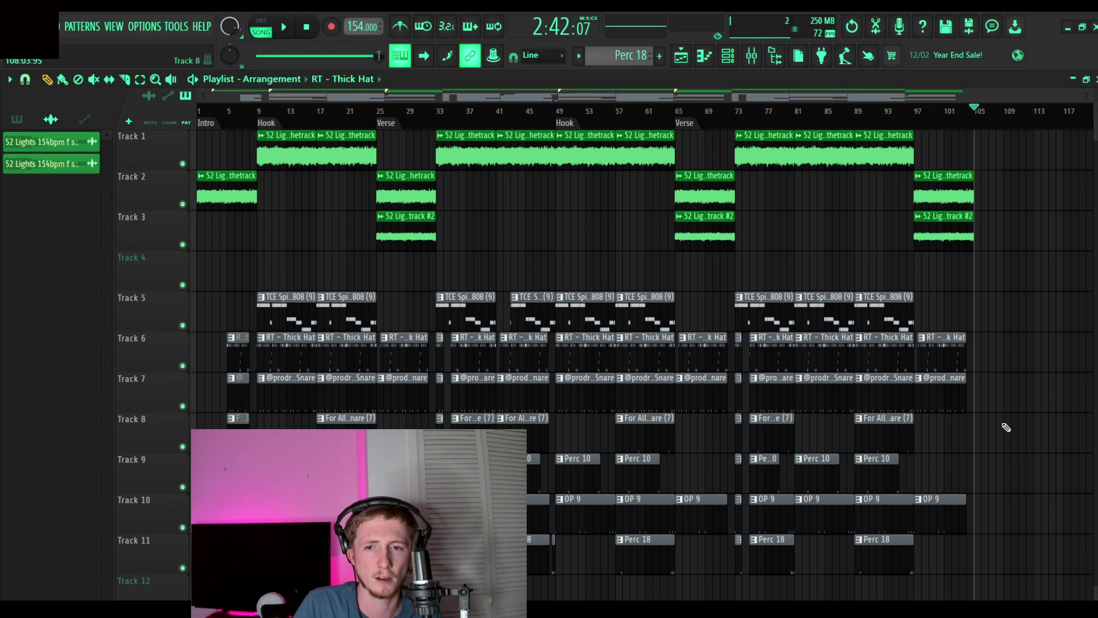